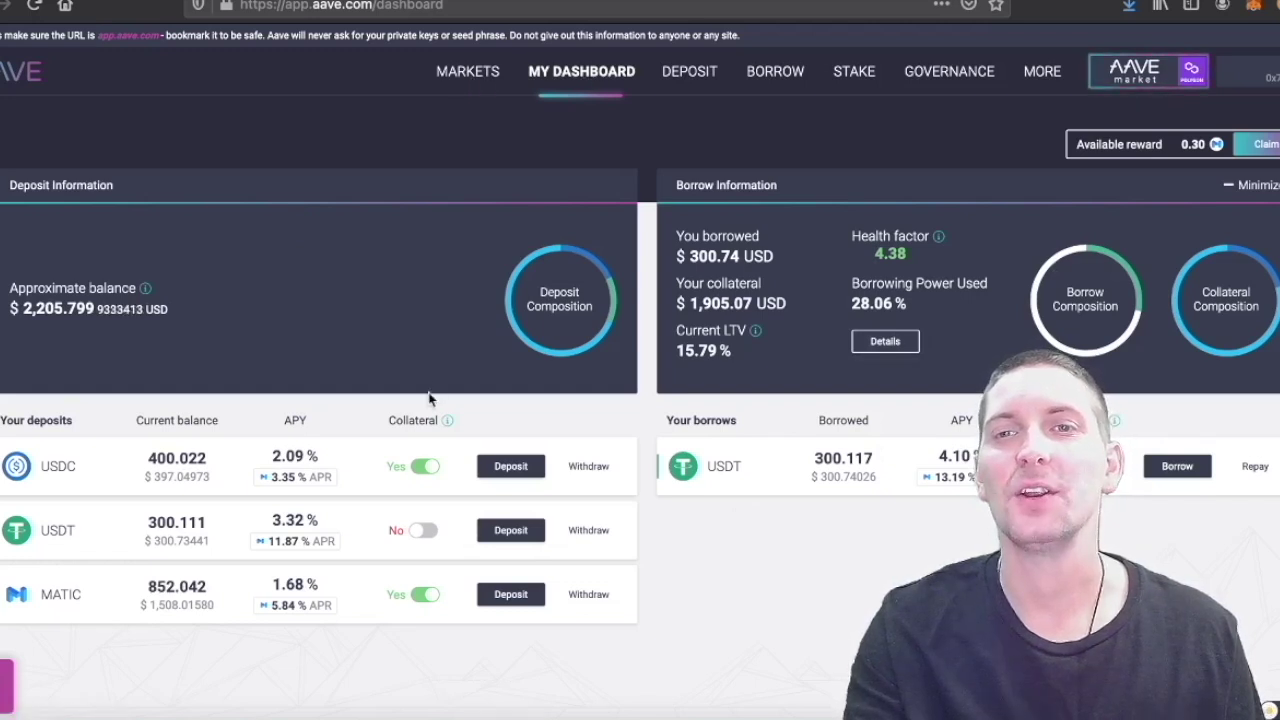
- Examine the approximate balance and the current balances of the USDC, USDT and MATIC deposits on the dashboard
{"action": "scroll", "coordinate": [428, 399], "scroll_direction": "up", "scroll_amount": 5}
{"action": "scroll", "coordinate": [428, 399], "scroll_direction": "down", "scroll_amount": 5}
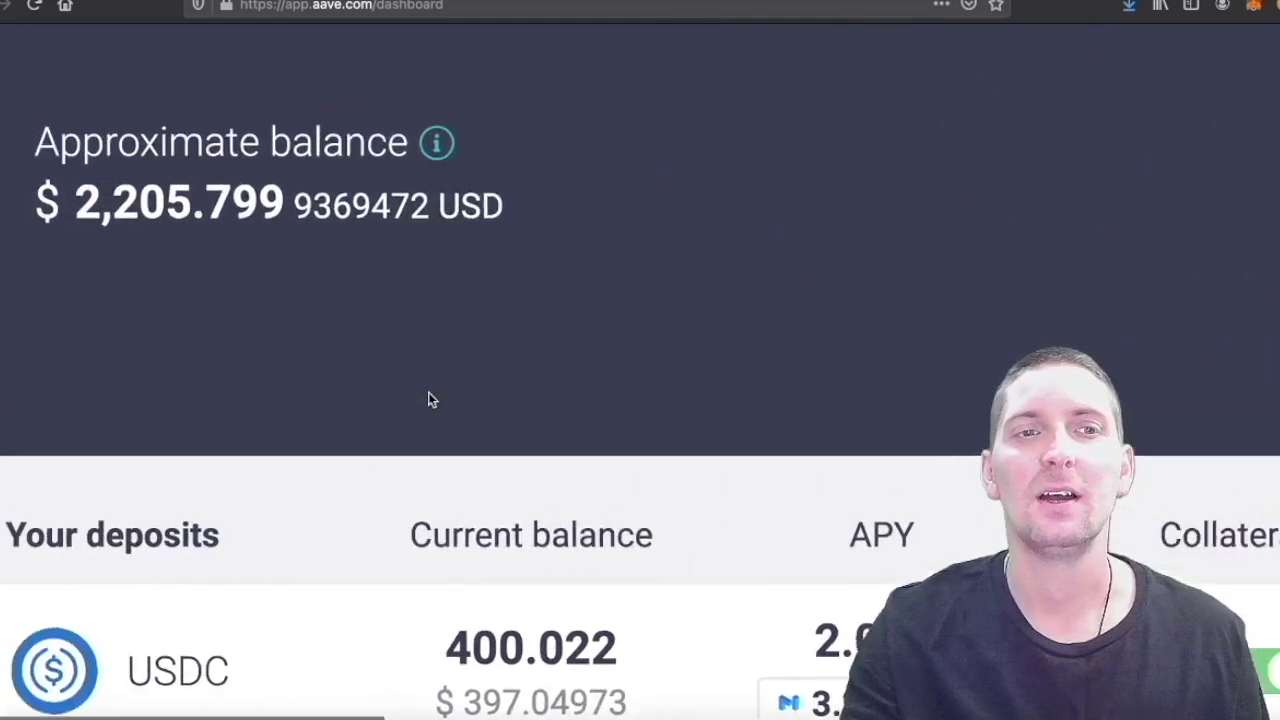
{"action": "scroll", "coordinate": [428, 399], "scroll_direction": "up", "scroll_amount": 5}
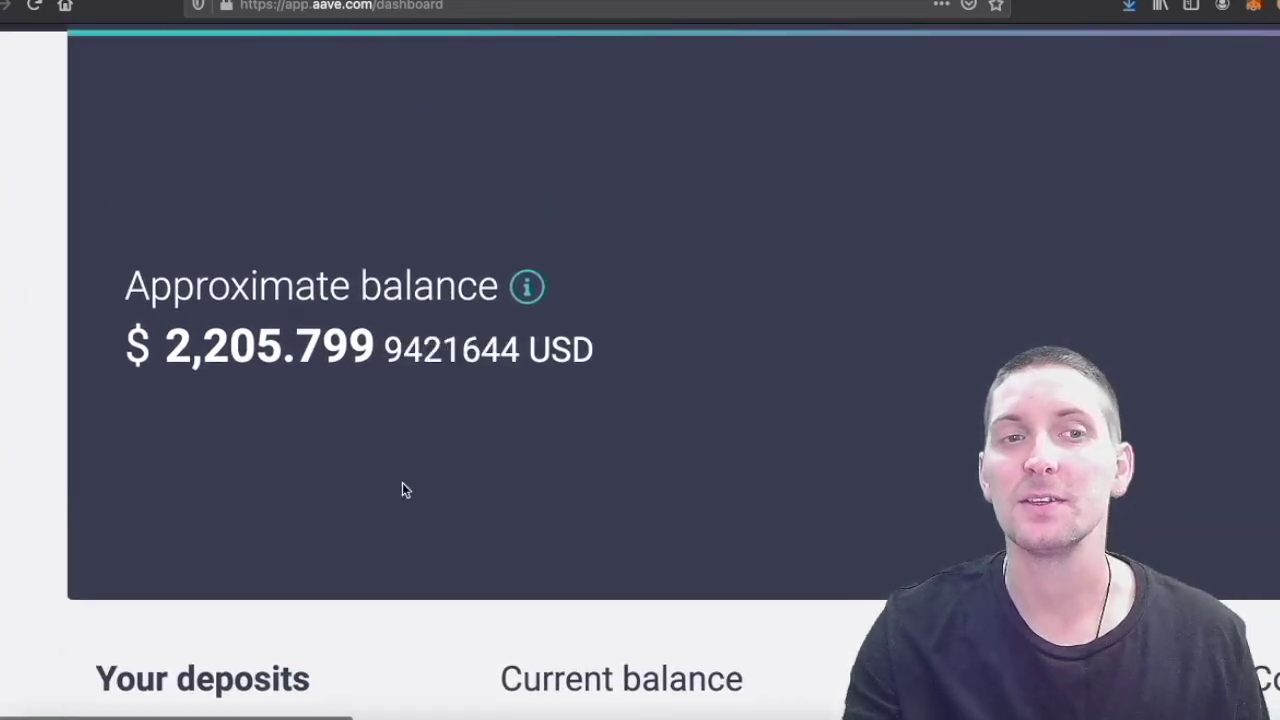
{"action": "scroll", "coordinate": [402, 488], "scroll_direction": "down", "scroll_amount": 6}
{"action": "scroll", "coordinate": [403, 489], "scroll_direction": "down", "scroll_amount": 3}
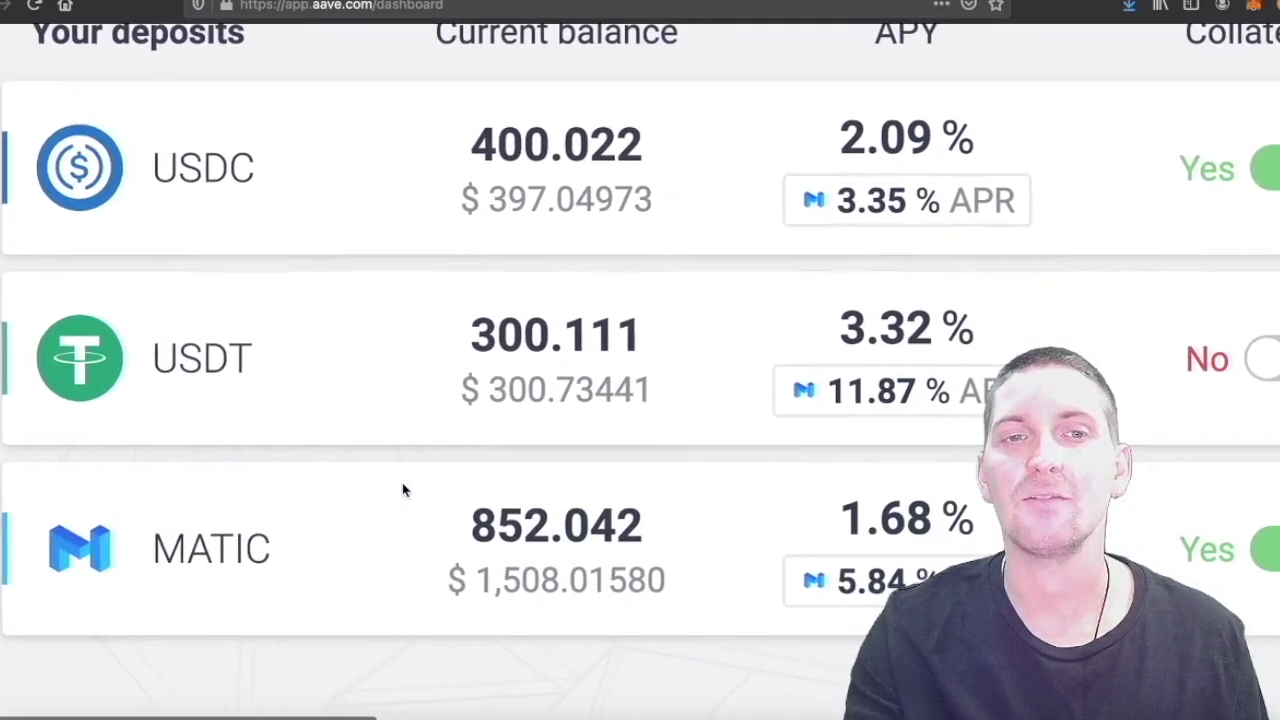
{"action": "scroll", "coordinate": [403, 489], "scroll_direction": "up", "scroll_amount": 3}
{"action": "scroll", "coordinate": [483, 205], "scroll_direction": "up", "scroll_amount": 1}
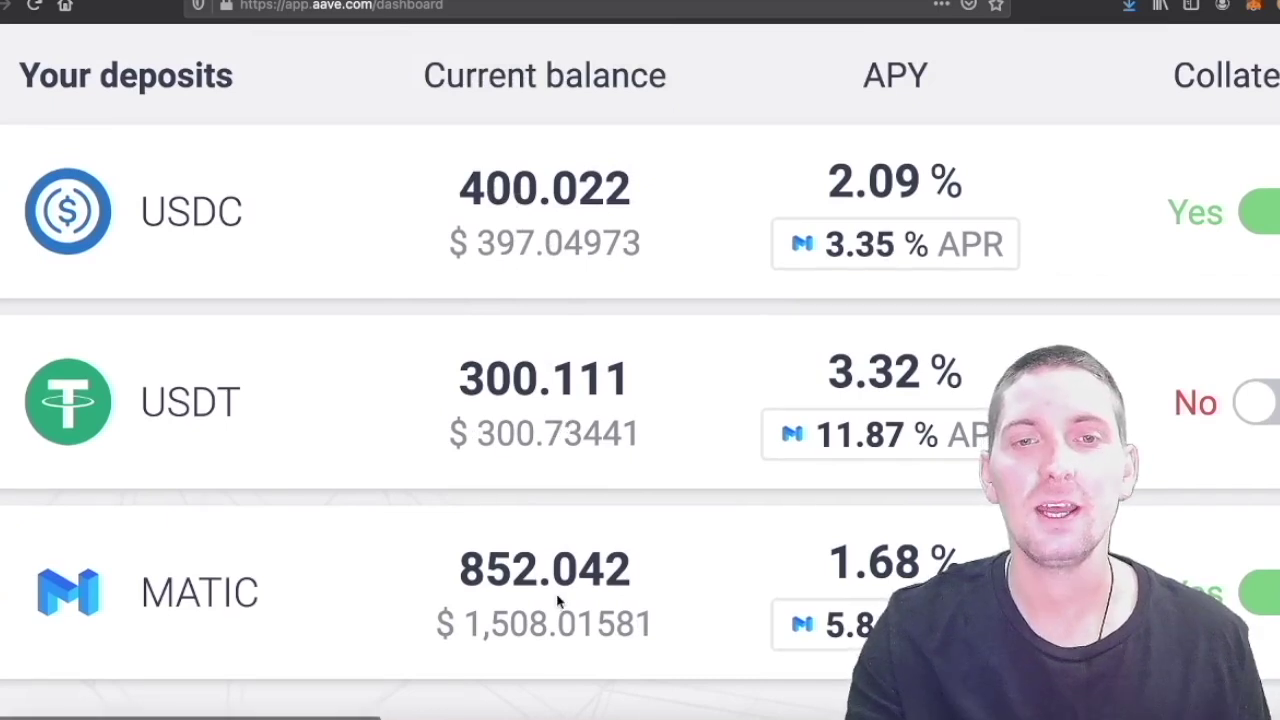
{"action": "scroll", "coordinate": [558, 600], "scroll_direction": "down", "scroll_amount": 3}
{"action": "scroll", "coordinate": [558, 600], "scroll_direction": "up", "scroll_amount": 2}
{"action": "scroll", "coordinate": [558, 600], "scroll_direction": "down", "scroll_amount": 2}
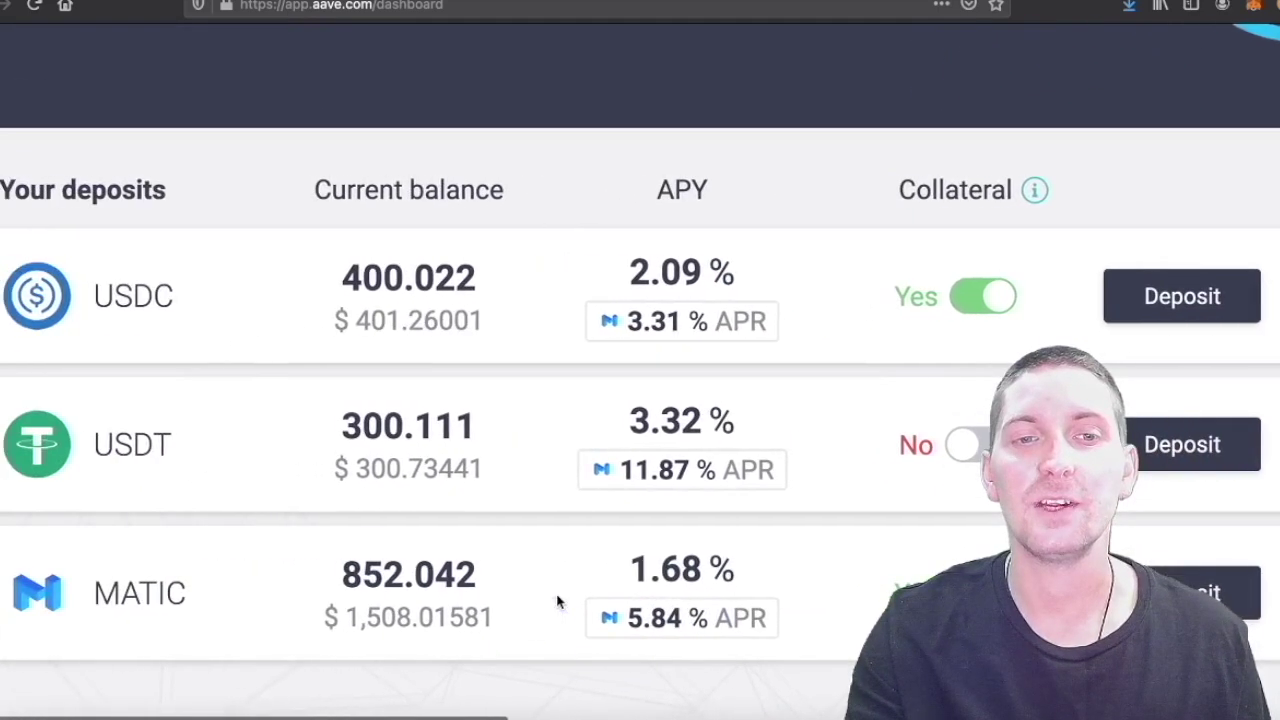
{"action": "scroll", "coordinate": [375, 590], "scroll_direction": "up", "scroll_amount": 2}
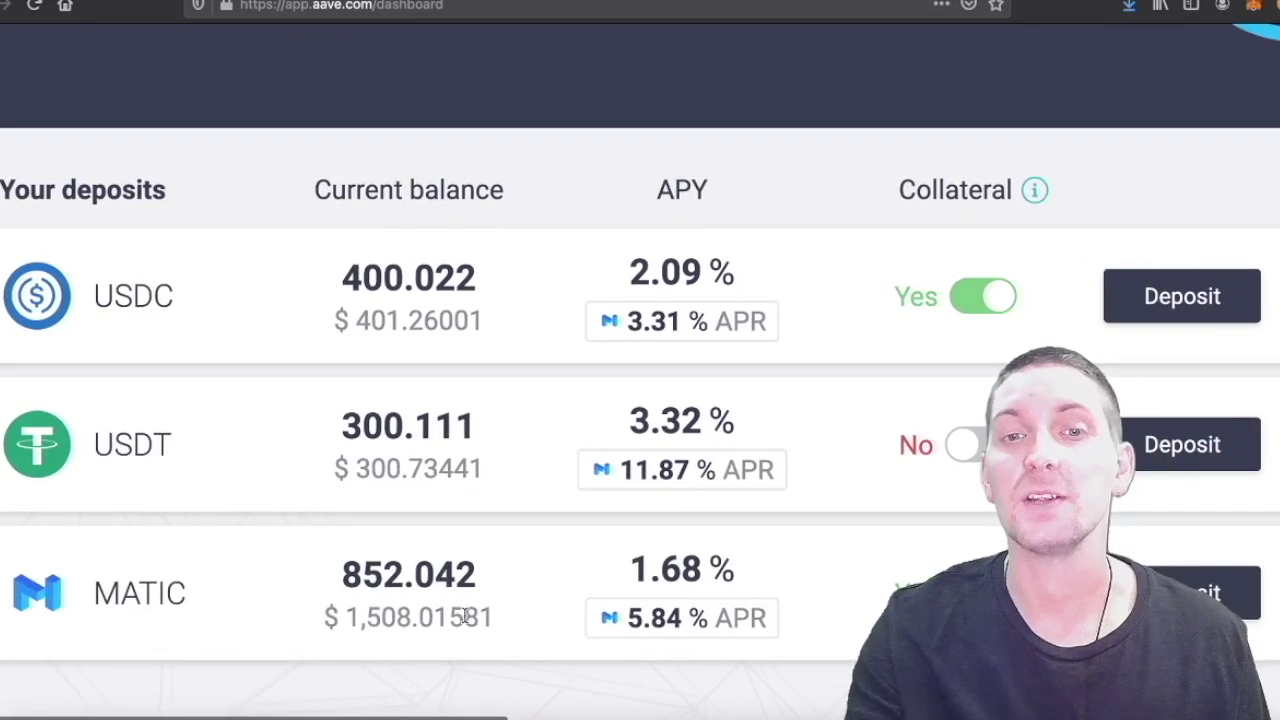
- Inspect the APY of the deposits and read the explanation of the WMATIC reward APR for USDC
{"action": "scroll", "coordinate": [465, 615], "scroll_direction": "down", "scroll_amount": 1}
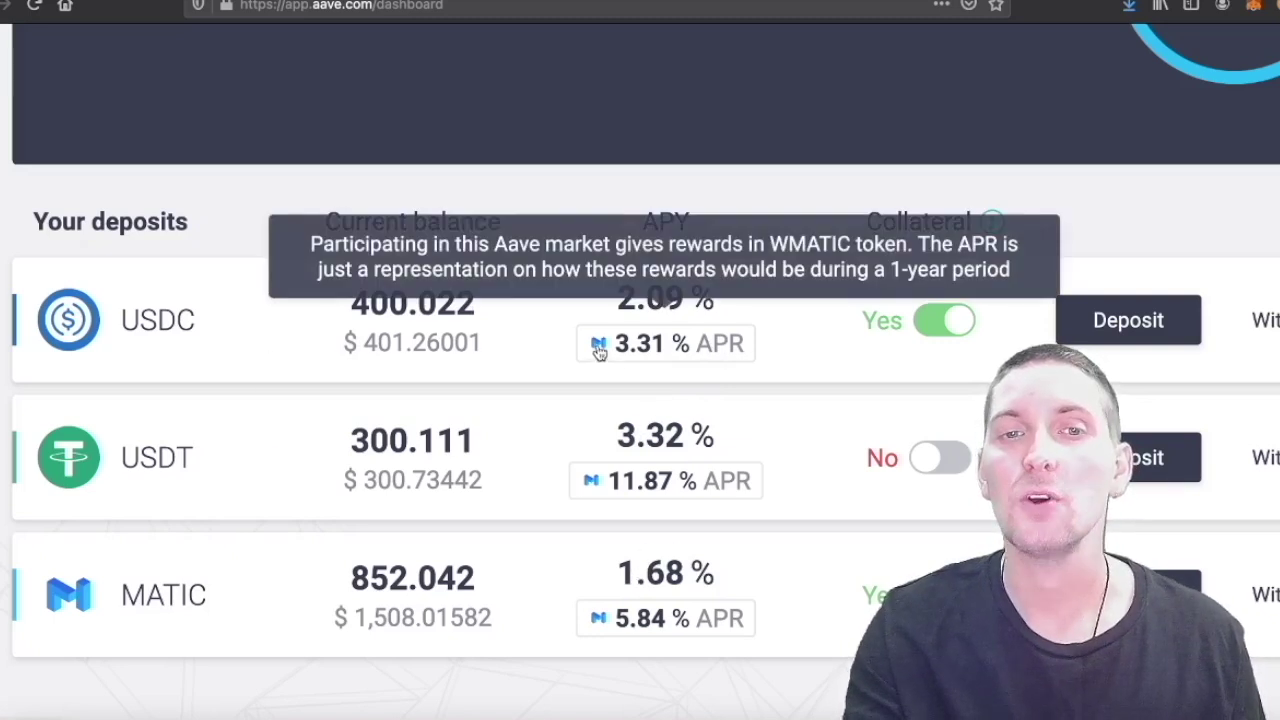
{"action": "scroll", "coordinate": [728, 372], "scroll_direction": "up", "scroll_amount": 3}
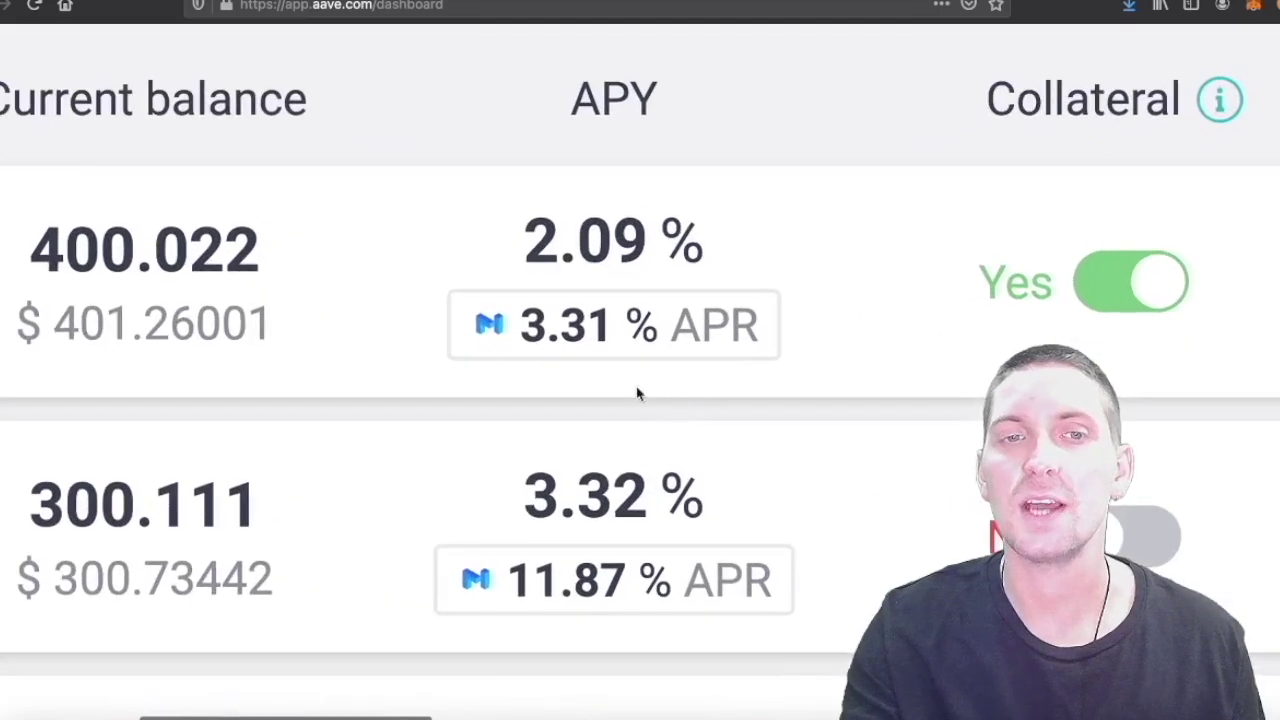
{"action": "mouse_move", "coordinate": [491, 357]}
{"action": "scroll", "coordinate": [528, 349], "scroll_direction": "down", "scroll_amount": 3}
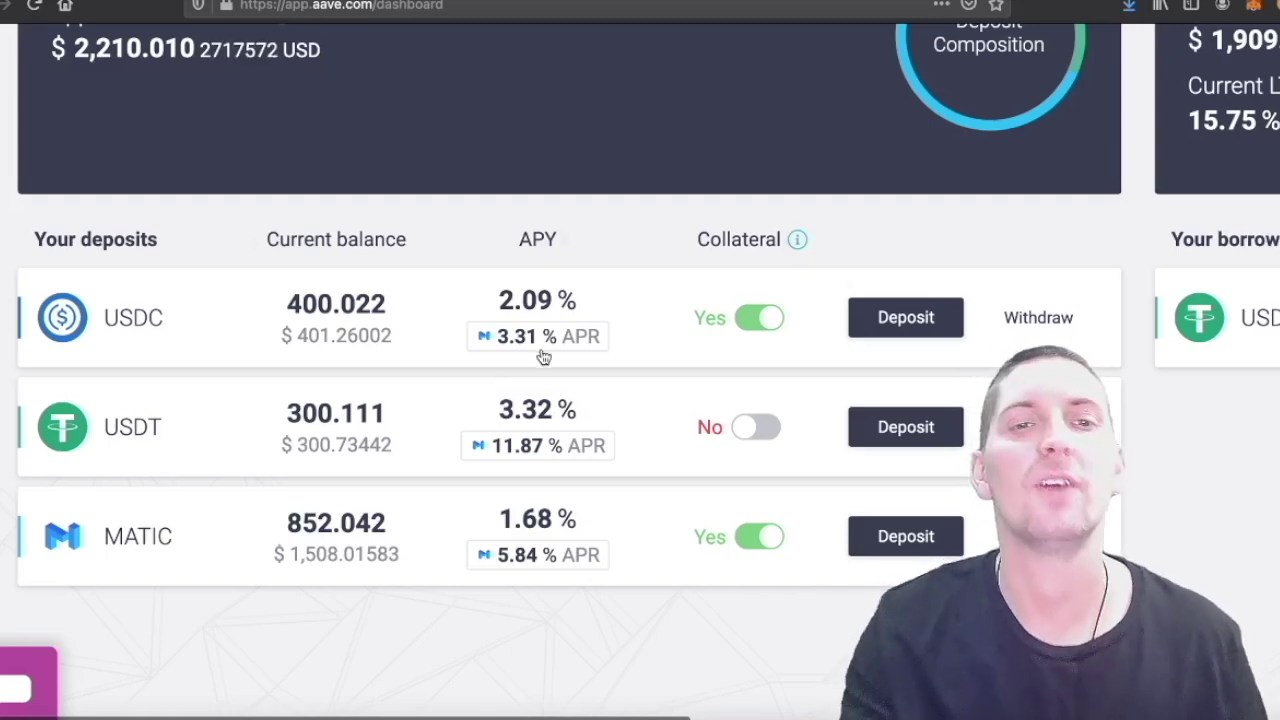
{"action": "mouse_move", "coordinate": [533, 345]}
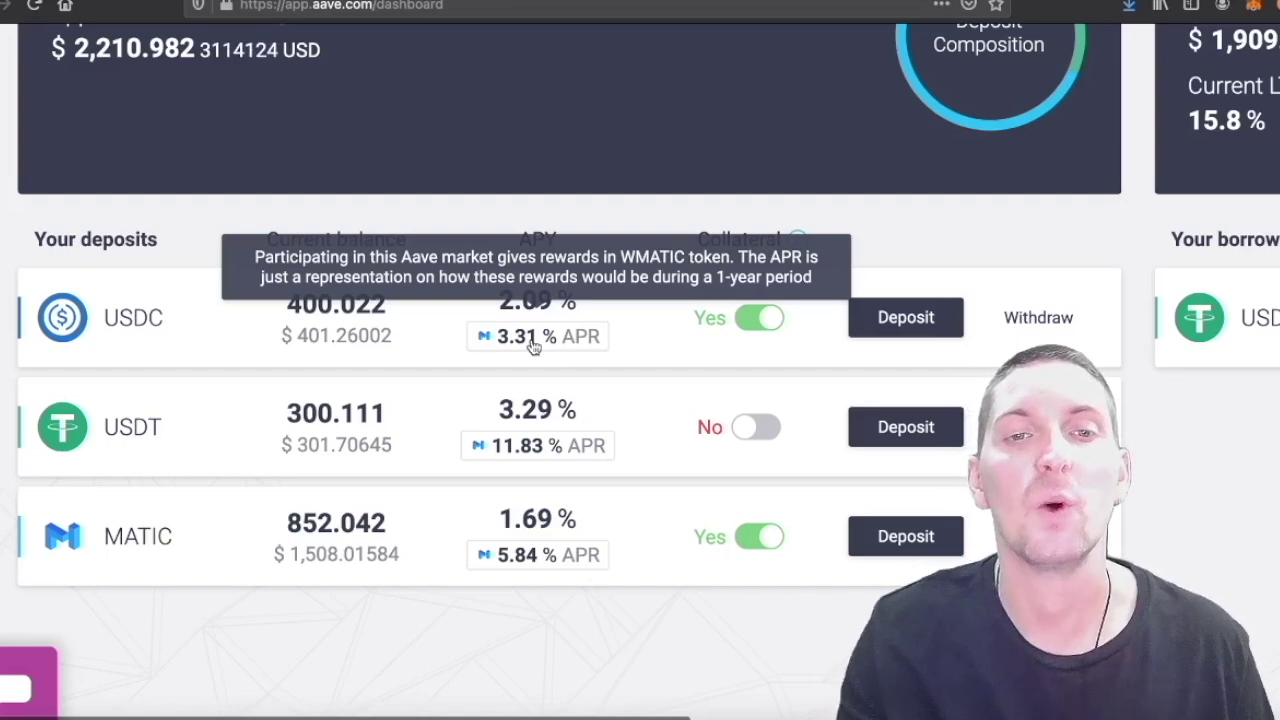
{"action": "mouse_move", "coordinate": [528, 463]}
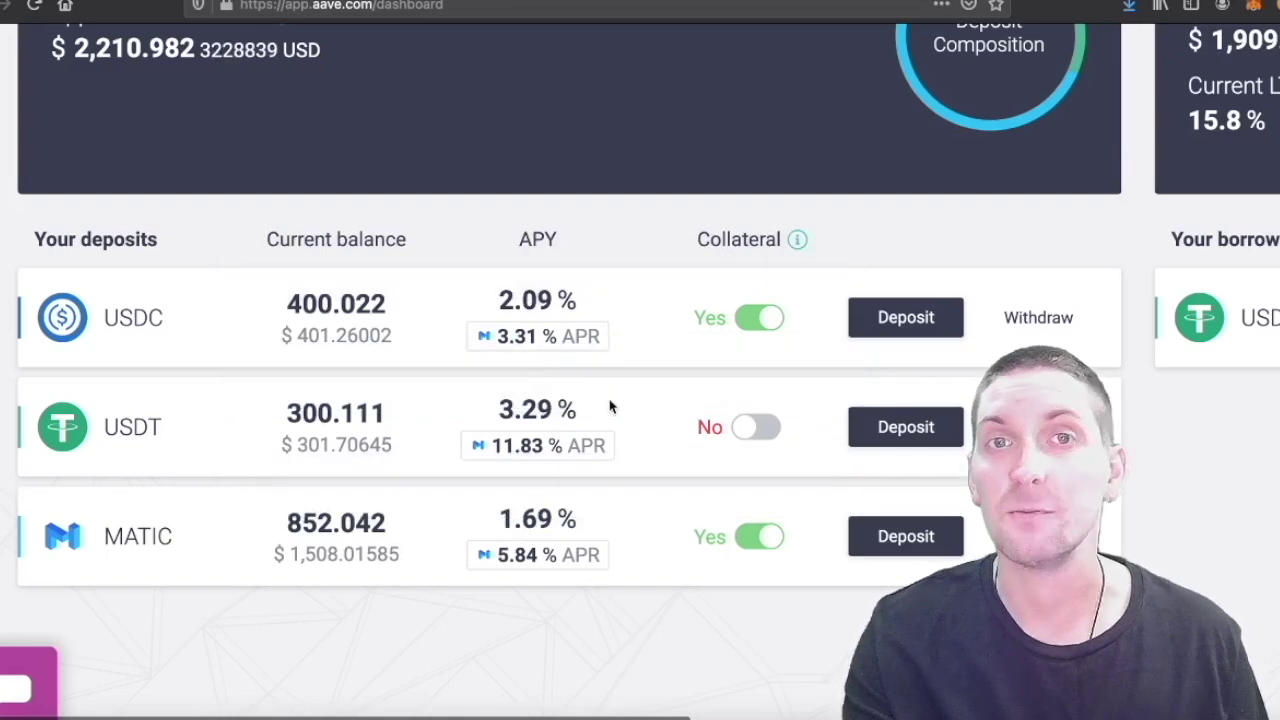
- Review the available reward, the deposit rates and the collateral setting of each deposited asset
{"action": "key", "text": "ctrl+minus"}
{"action": "scroll", "coordinate": [966, 241], "scroll_direction": "up", "scroll_amount": 5}
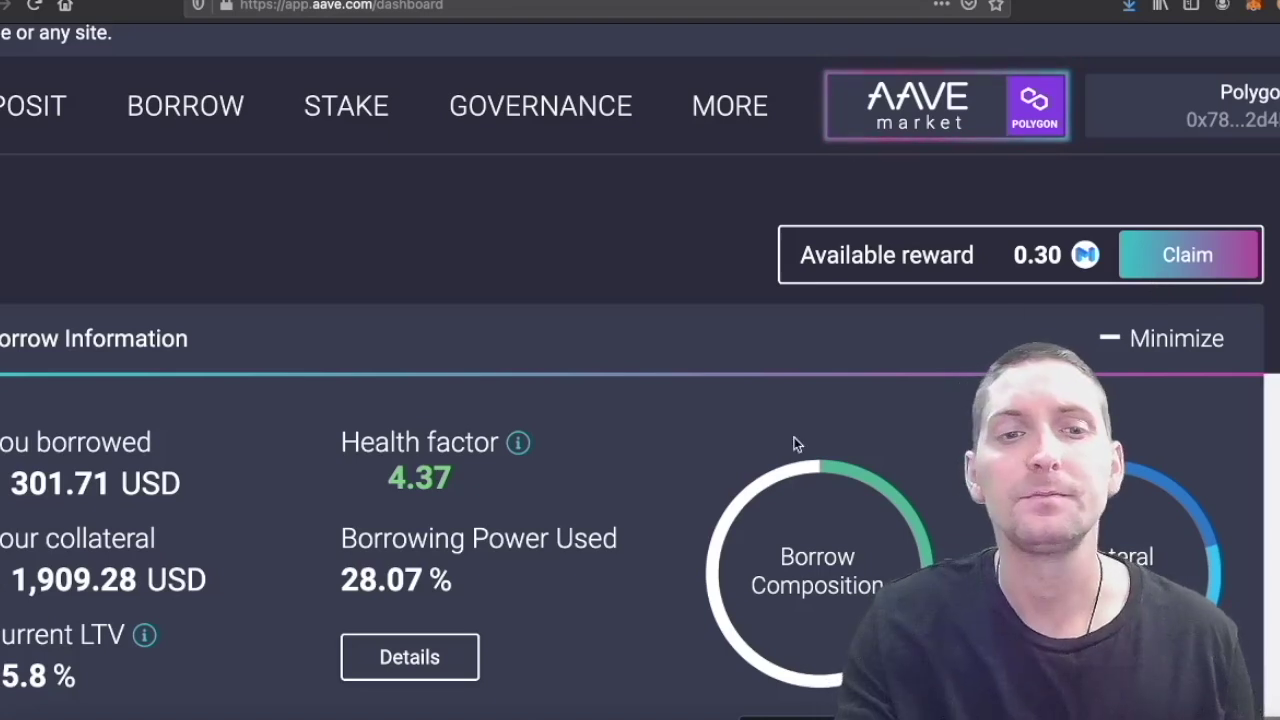
{"action": "key", "text": "ctrl+0"}
{"action": "scroll", "coordinate": [460, 470], "scroll_direction": "up", "scroll_amount": 5}
{"action": "scroll", "coordinate": [460, 470], "scroll_direction": "left", "scroll_amount": 3}
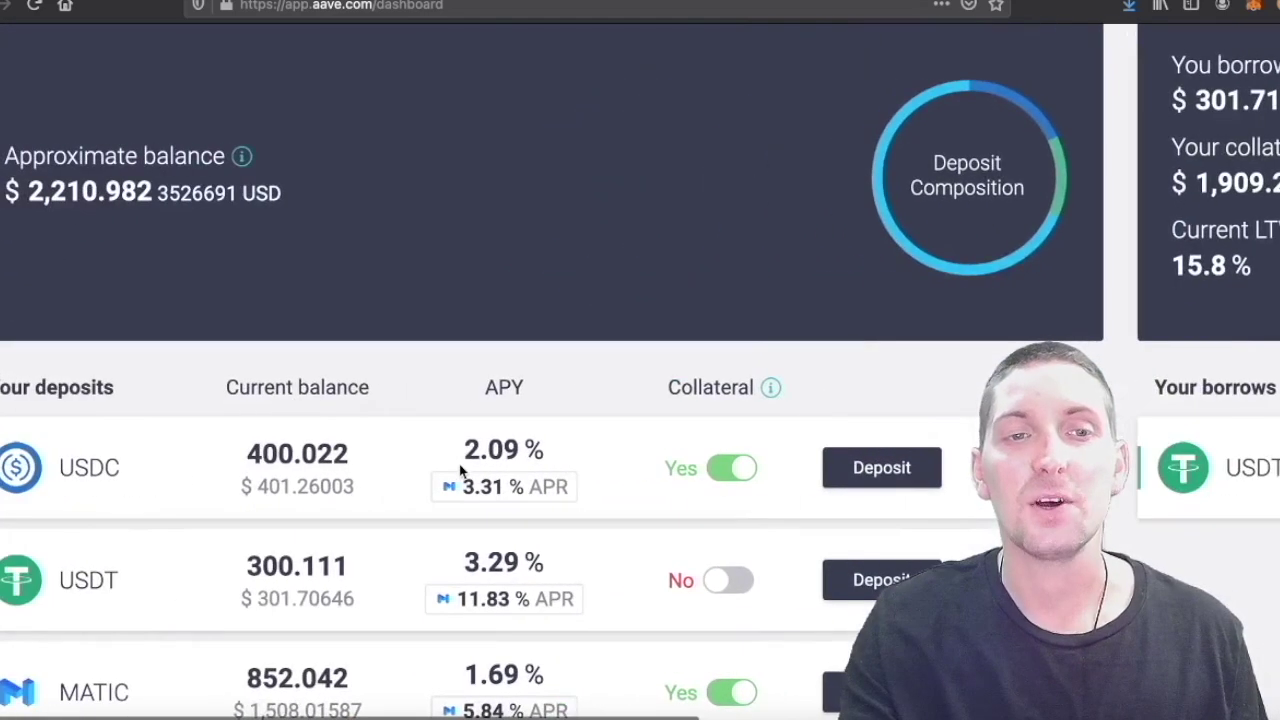
{"action": "scroll", "coordinate": [458, 472], "scroll_direction": "down", "scroll_amount": 2}
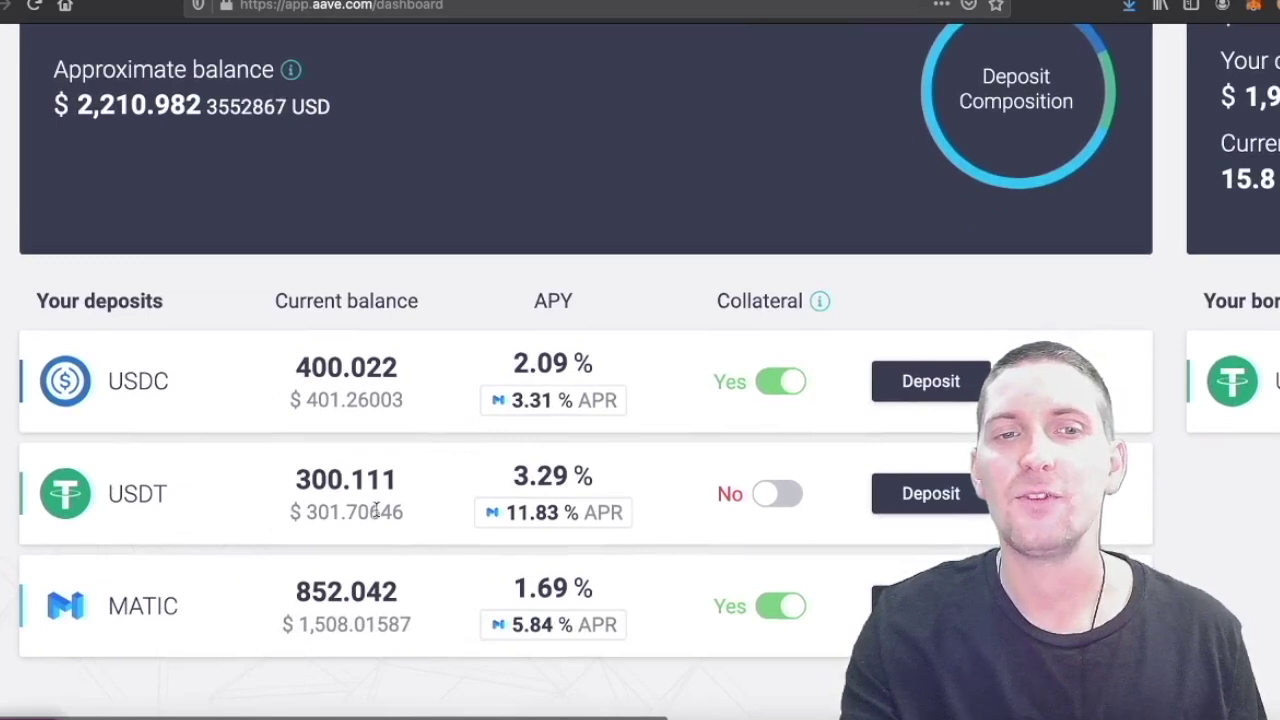
{"action": "scroll", "coordinate": [525, 492], "scroll_direction": "right", "scroll_amount": 10}
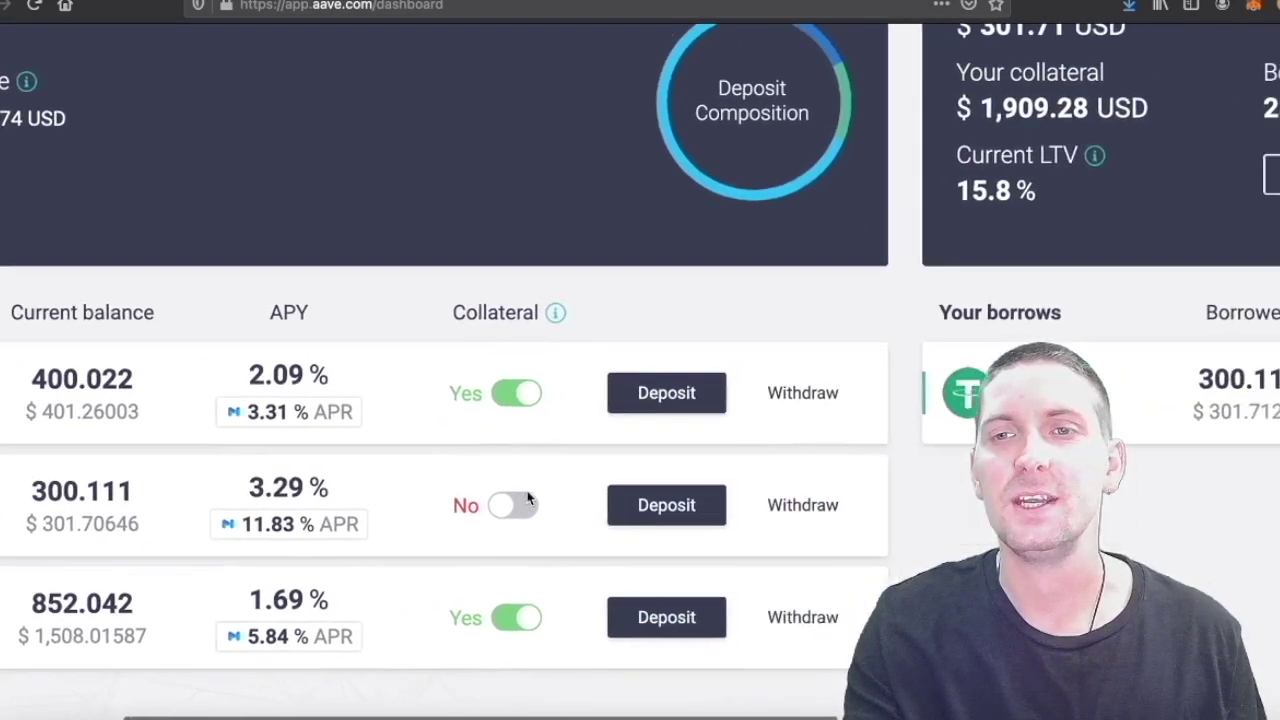
{"action": "scroll", "coordinate": [528, 495], "scroll_direction": "up", "scroll_amount": 1}
{"action": "scroll", "coordinate": [528, 497], "scroll_direction": "down", "scroll_amount": 5}
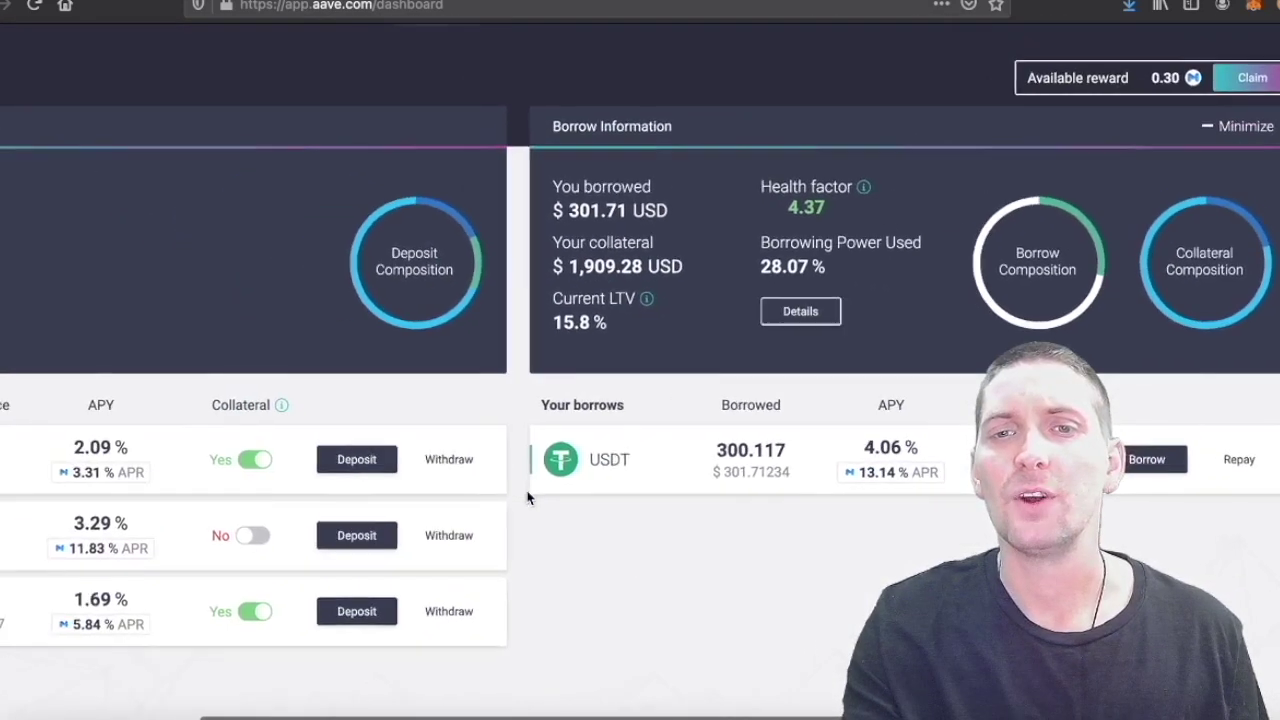
- Examine the USDT loan's borrowed amount, APY and reward APR, and check the available reward
{"action": "scroll", "coordinate": [636, 455], "scroll_direction": "up", "scroll_amount": 6}
{"action": "scroll", "coordinate": [638, 451], "scroll_direction": "right", "scroll_amount": 5}
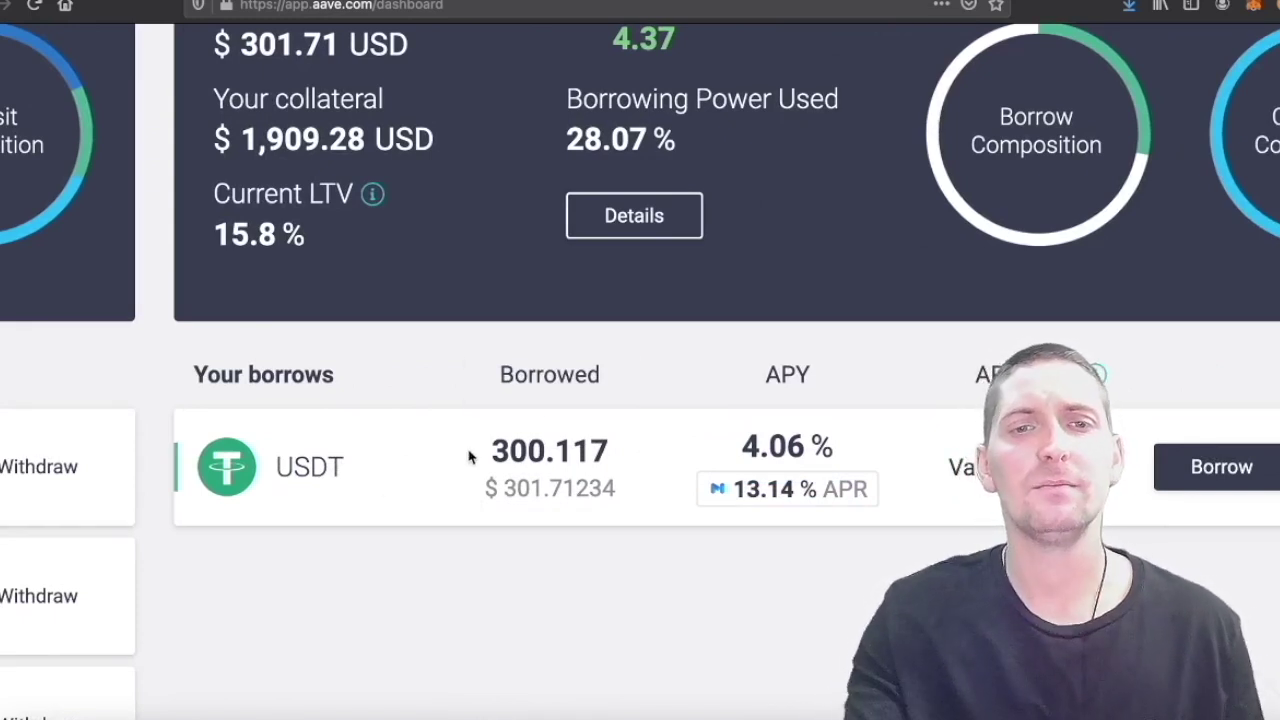
{"action": "left_click_drag", "start_coordinate": [836, 447], "coordinate": [757, 447]}
{"action": "left_click", "coordinate": [742, 452]}
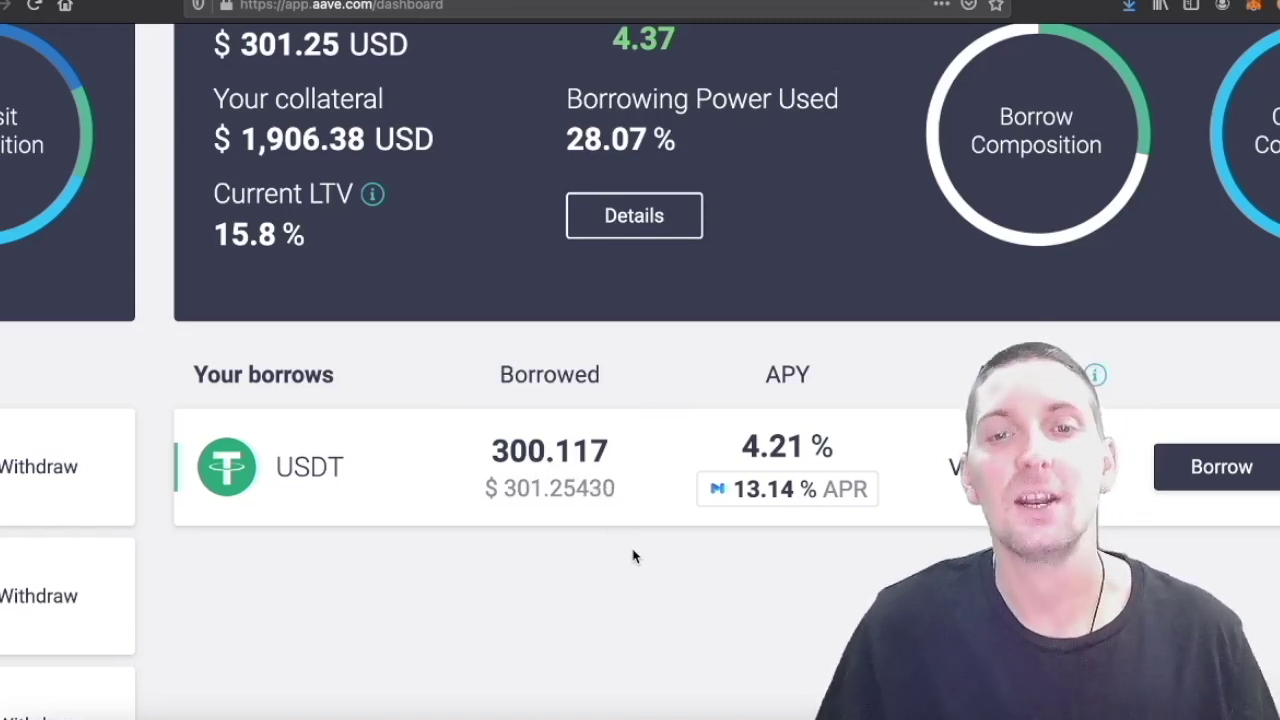
{"action": "mouse_move", "coordinate": [846, 486]}
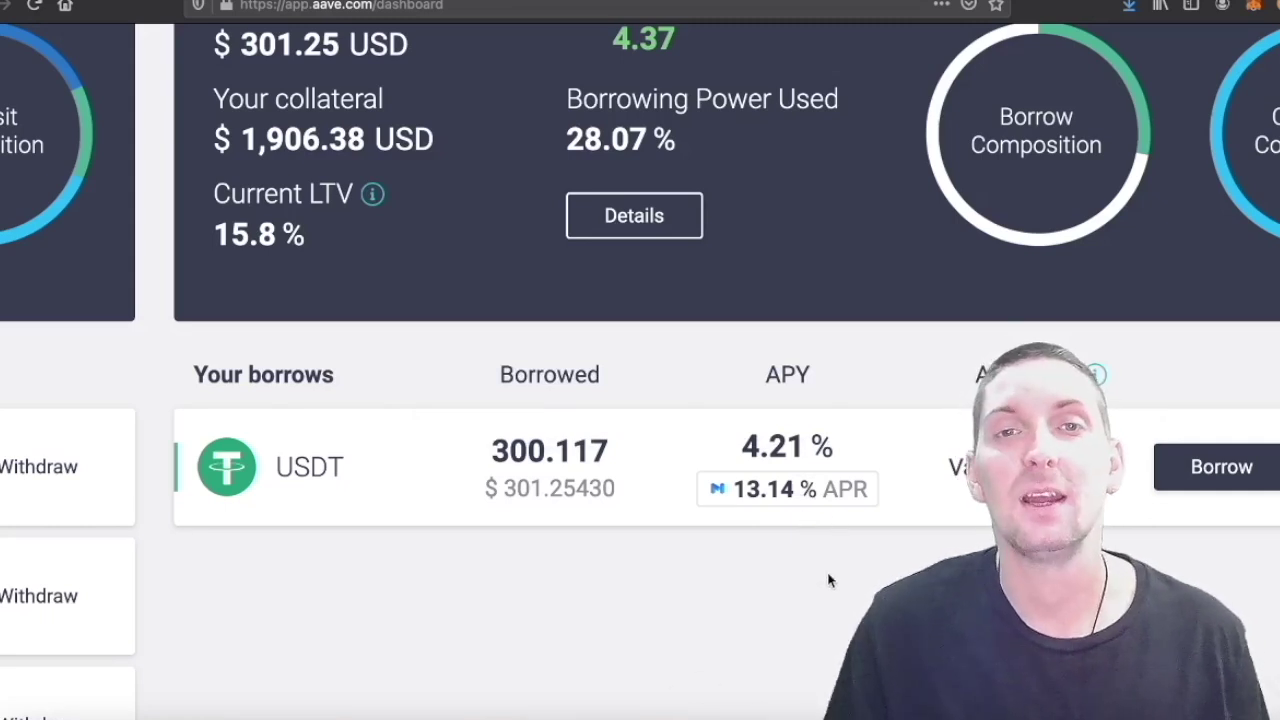
{"action": "scroll", "coordinate": [828, 580], "scroll_direction": "up", "scroll_amount": 5}
{"action": "scroll", "coordinate": [828, 580], "scroll_direction": "right", "scroll_amount": 2}
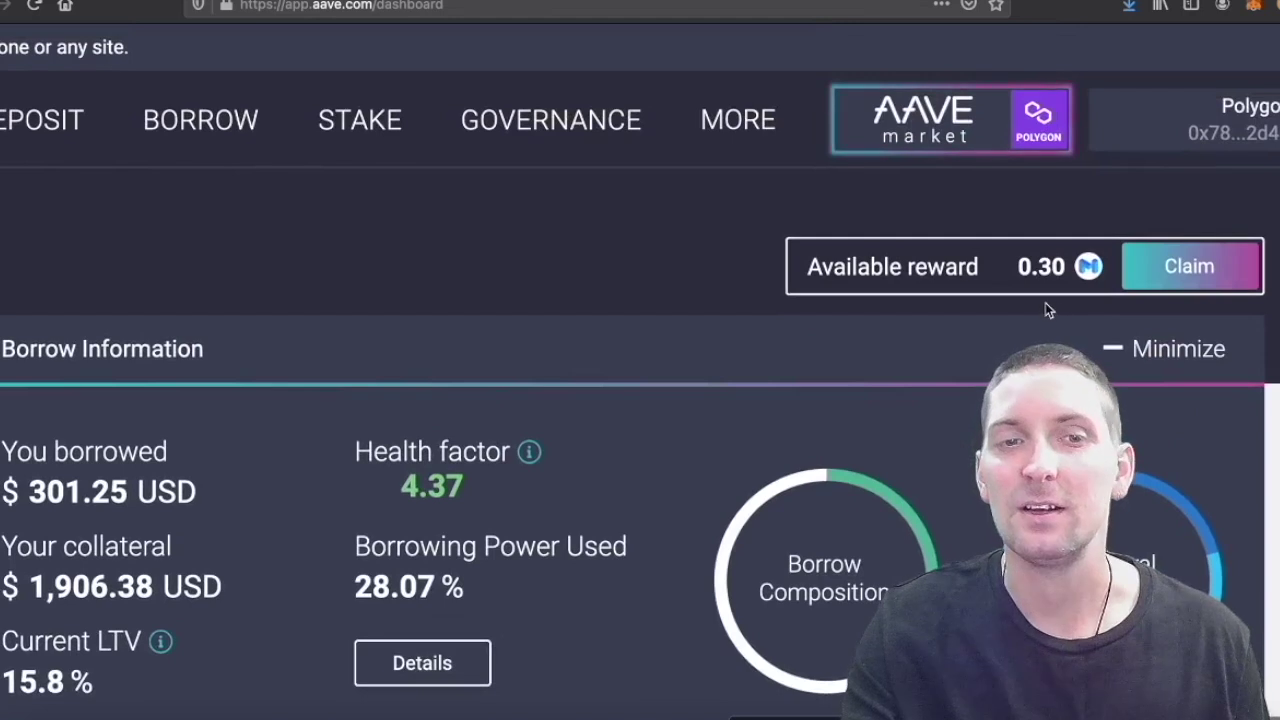
{"action": "scroll", "coordinate": [1045, 302], "scroll_direction": "down", "scroll_amount": 5}
{"action": "scroll", "coordinate": [1045, 302], "scroll_direction": "left", "scroll_amount": 2}
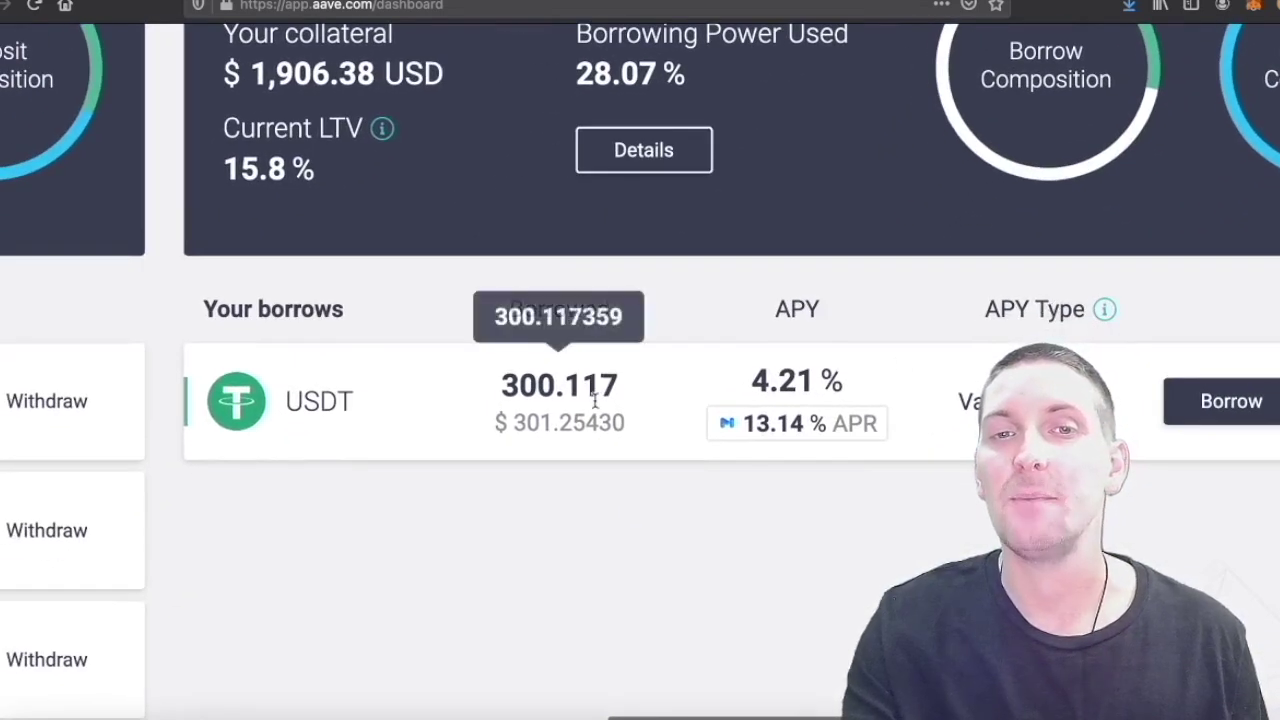
{"action": "key", "text": "ctrl+minus"}
{"action": "key", "text": "ctrl+minus"}
{"action": "key", "text": "ctrl+minus"}
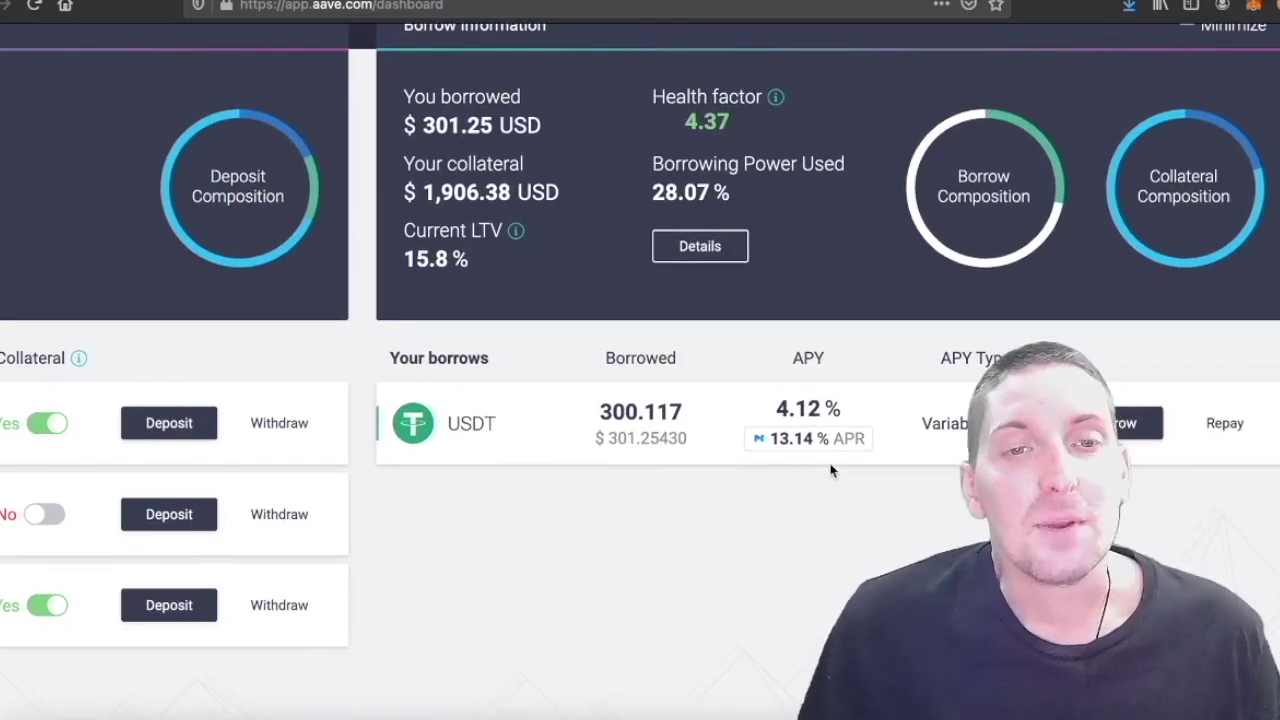
- Open the borrow form for MATIC from the assets available to borrow
{"action": "scroll", "coordinate": [830, 470], "scroll_direction": "left", "scroll_amount": 6}
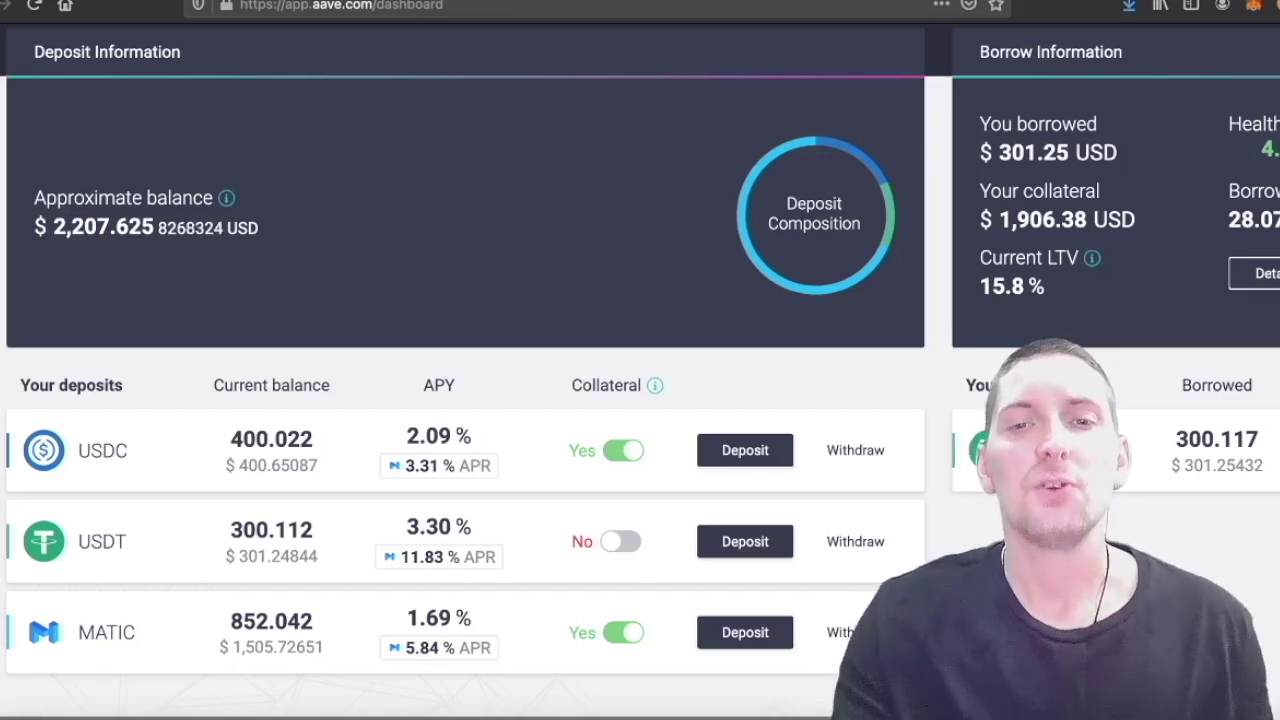
{"action": "key", "text": "ctrl+minus"}
{"action": "key", "text": "ctrl+minus"}
{"action": "key", "text": "ctrl+minus"}
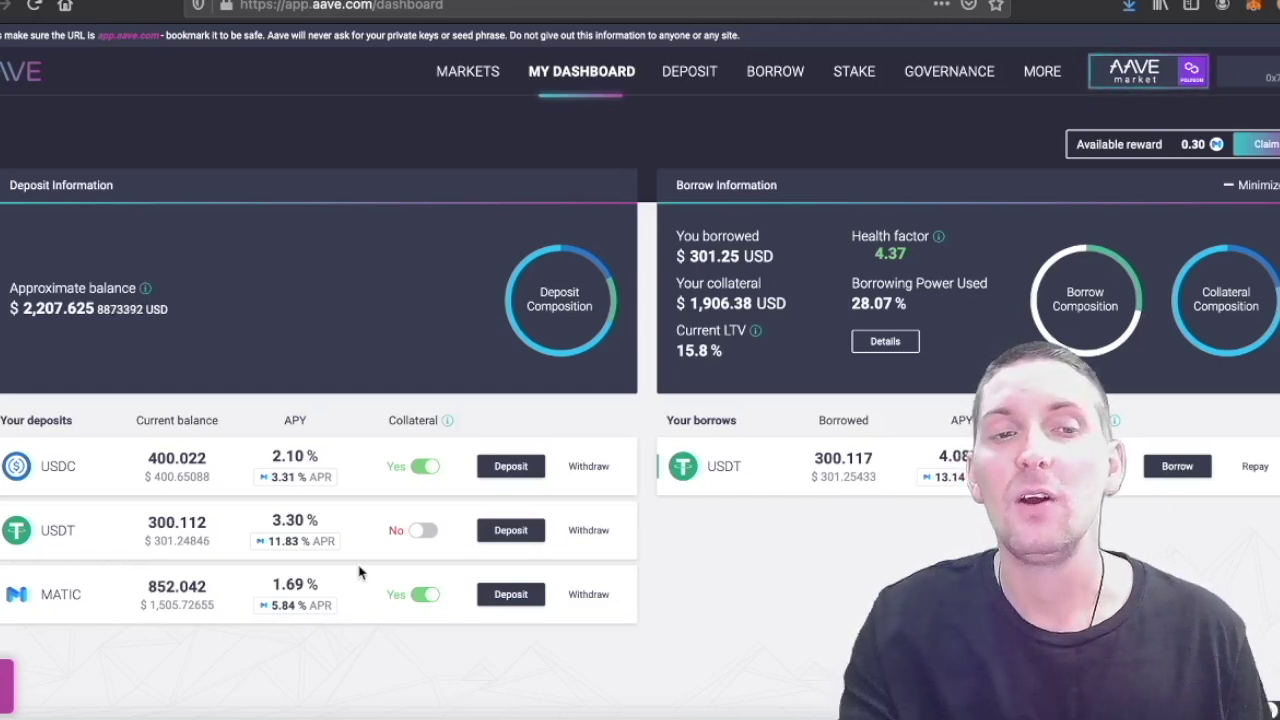
{"action": "left_click", "coordinate": [775, 75]}
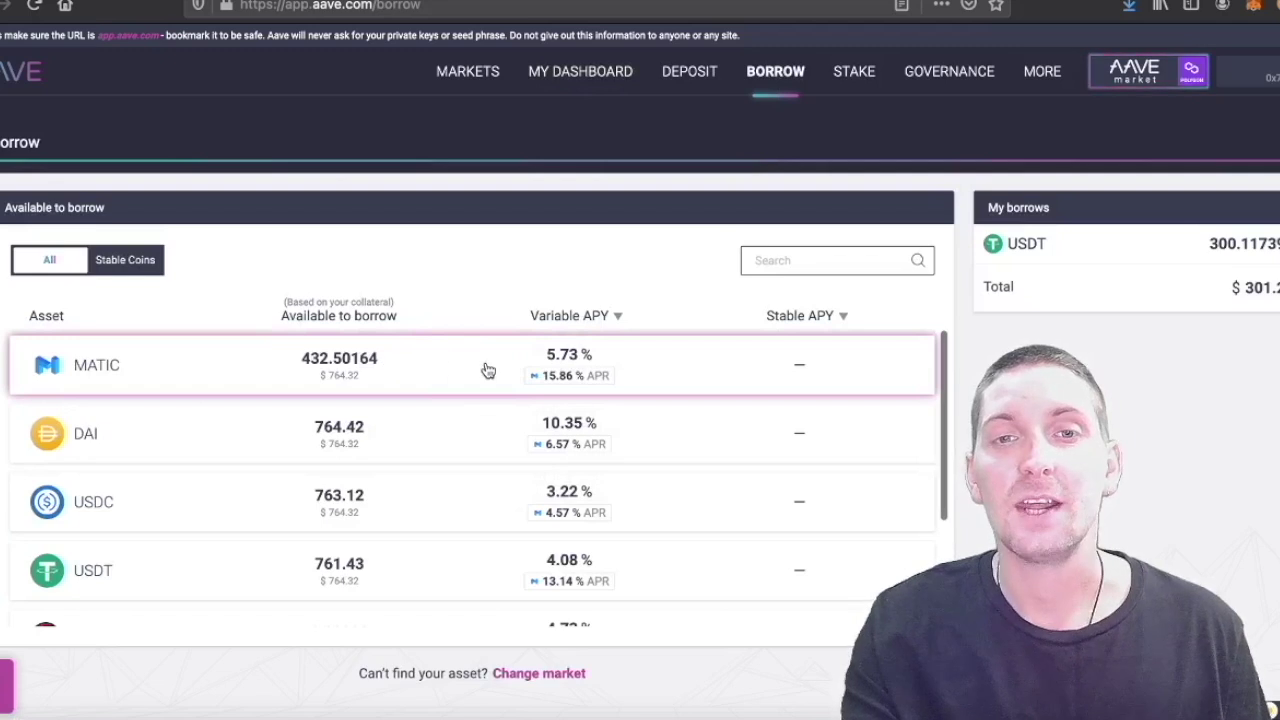
{"action": "left_click", "coordinate": [346, 390]}
{"action": "scroll", "coordinate": [745, 546], "scroll_direction": "down", "scroll_amount": 1}
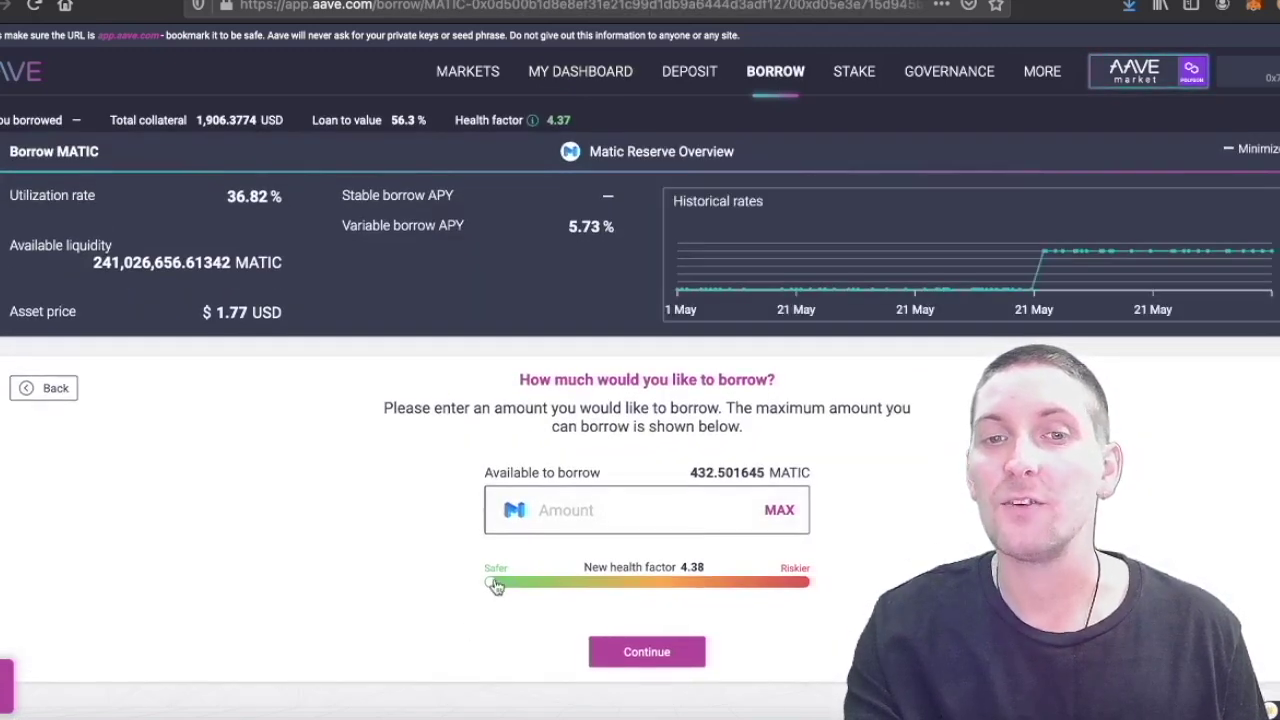
- Compare the new health factor at the maximum and zero MATIC borrow amounts, and inspect the MATIC asset price
{"action": "left_click_drag", "start_coordinate": [496, 586], "coordinate": [806, 583]}
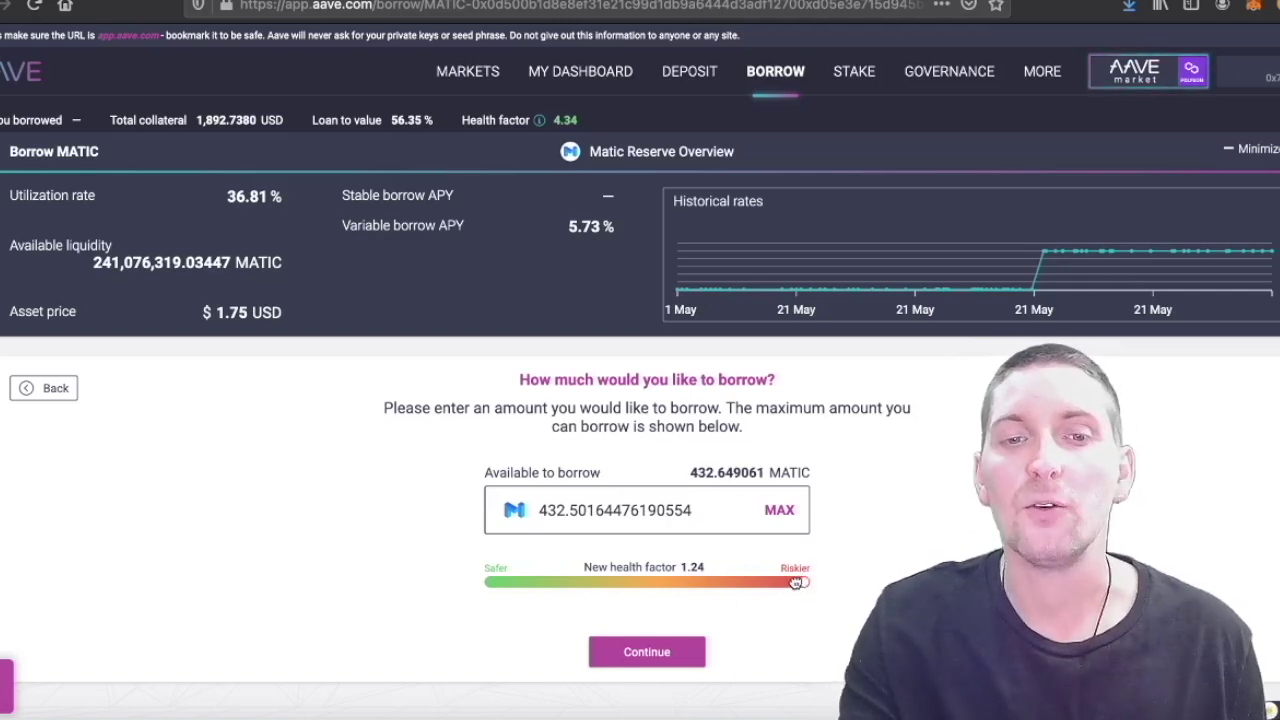
{"action": "mouse_move", "coordinate": [802, 581]}
{"action": "left_mouse_down"}
{"action": "mouse_move", "coordinate": [598, 583]}
{"action": "mouse_move", "coordinate": [713, 582]}
{"action": "left_mouse_up"}
{"action": "left_click_drag", "start_coordinate": [668, 645], "coordinate": [454, 626]}
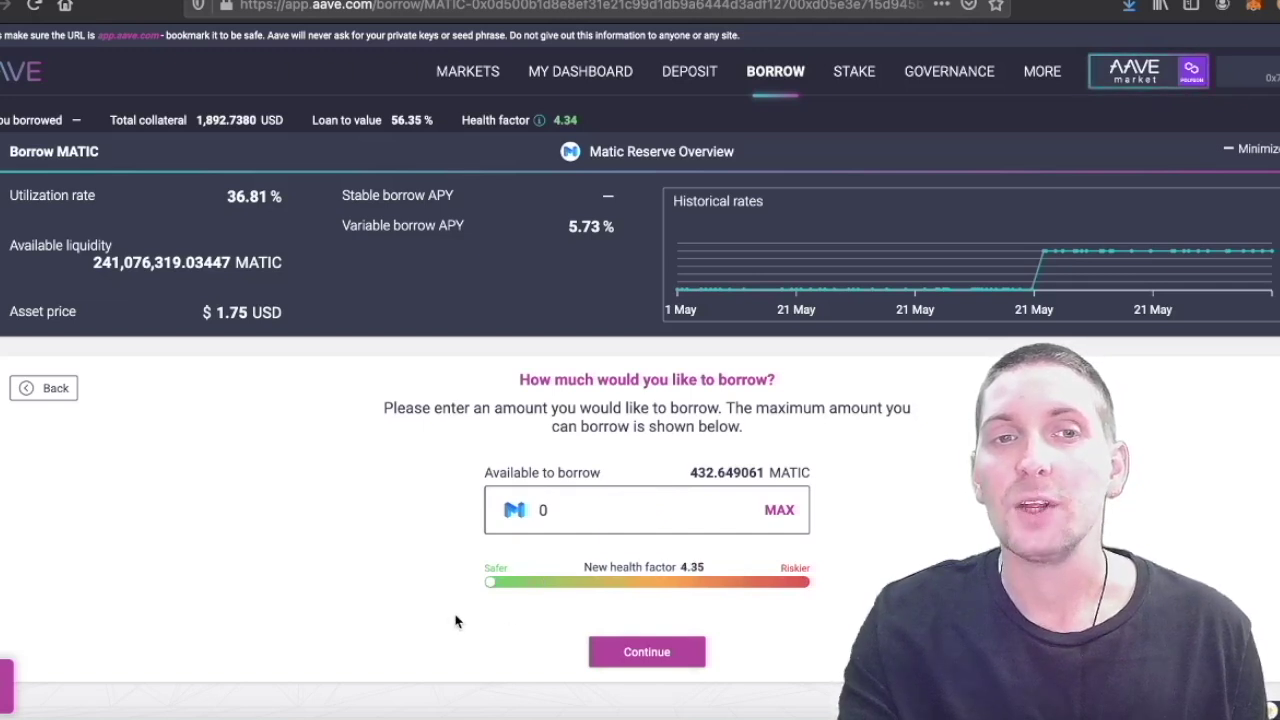
{"action": "mouse_move", "coordinate": [490, 582]}
{"action": "left_mouse_down"}
{"action": "mouse_move", "coordinate": [823, 583]}
{"action": "mouse_move", "coordinate": [641, 583]}
{"action": "mouse_move", "coordinate": [837, 566]}
{"action": "mouse_move", "coordinate": [782, 583]}
{"action": "mouse_move", "coordinate": [854, 591]}
{"action": "left_mouse_up"}
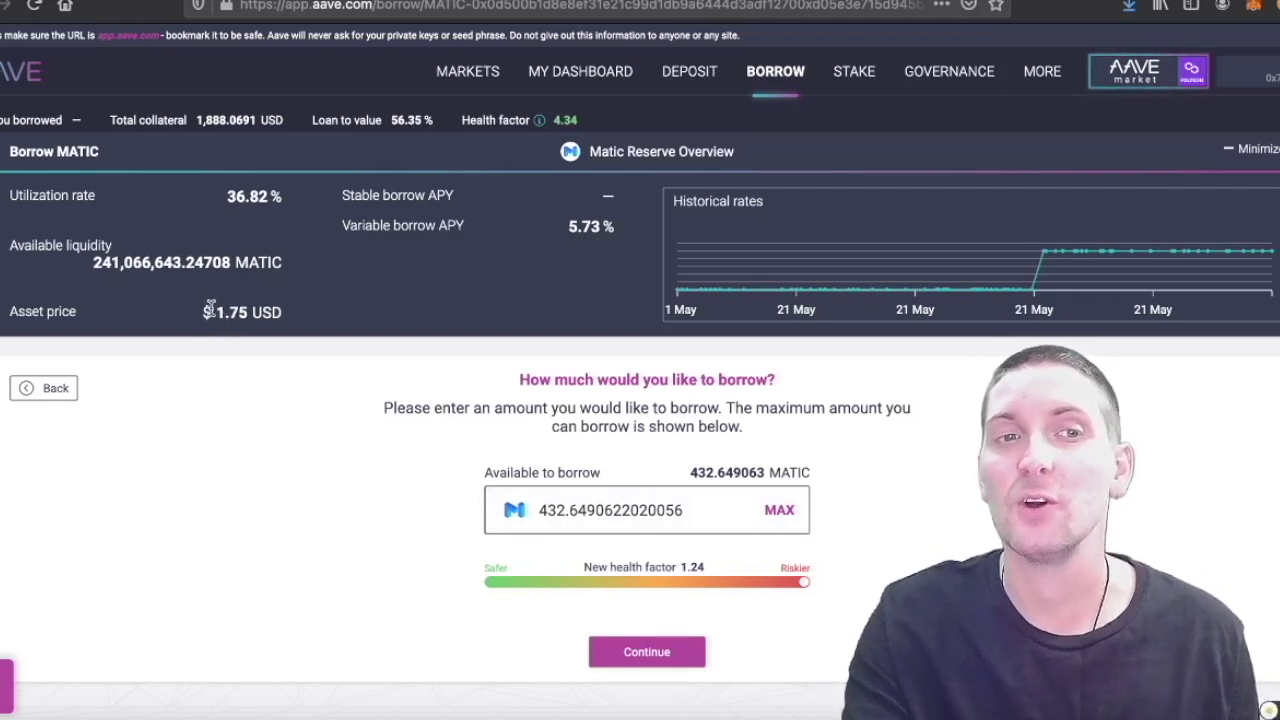
{"action": "left_click_drag", "start_coordinate": [210, 307], "coordinate": [268, 314]}
{"action": "left_click", "coordinate": [268, 314]}
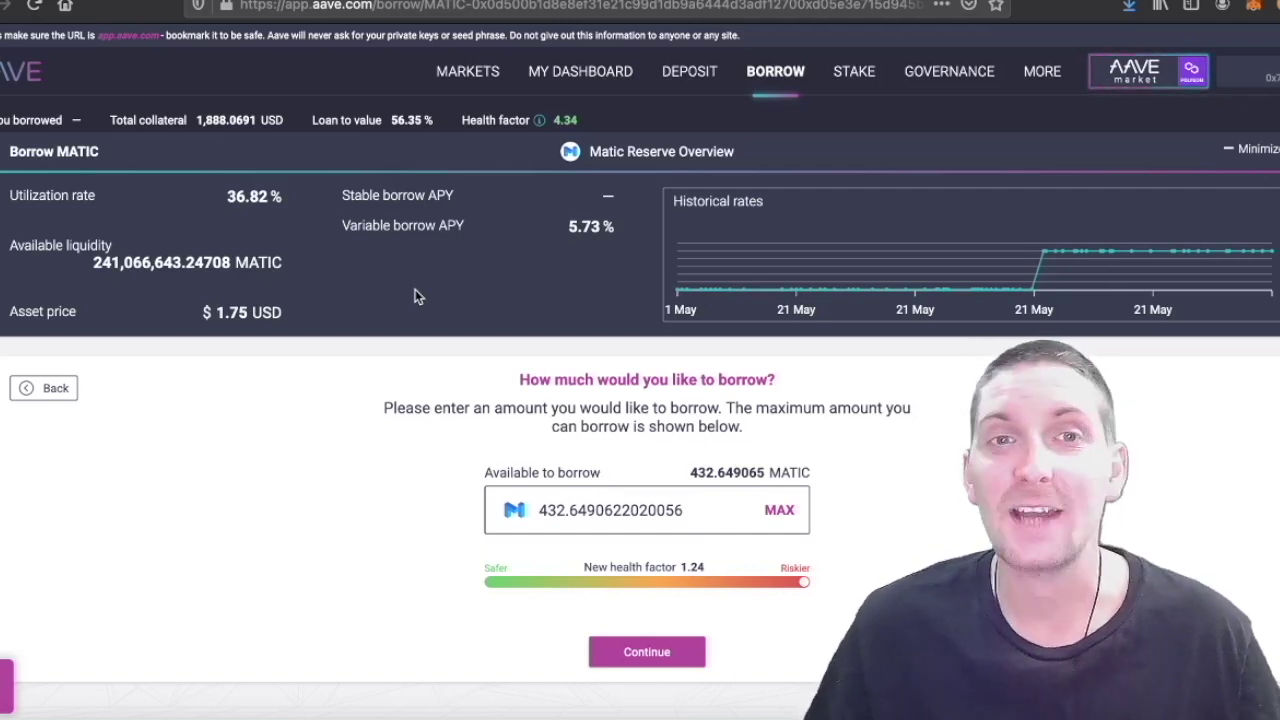
- Return to the dashboard and inspect the USDT loan's borrowed amount, APY and APY type
{"action": "left_click", "coordinate": [590, 74]}
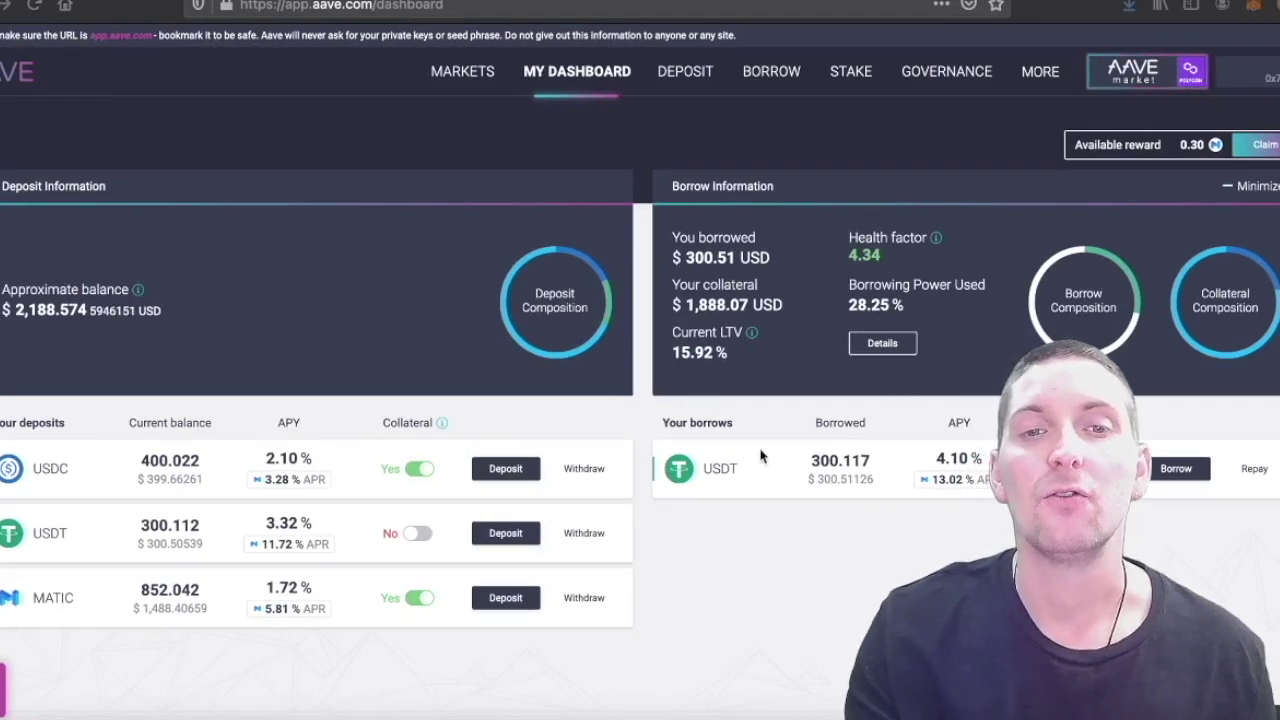
{"action": "scroll", "coordinate": [766, 634], "scroll_direction": "up", "scroll_amount": 5}
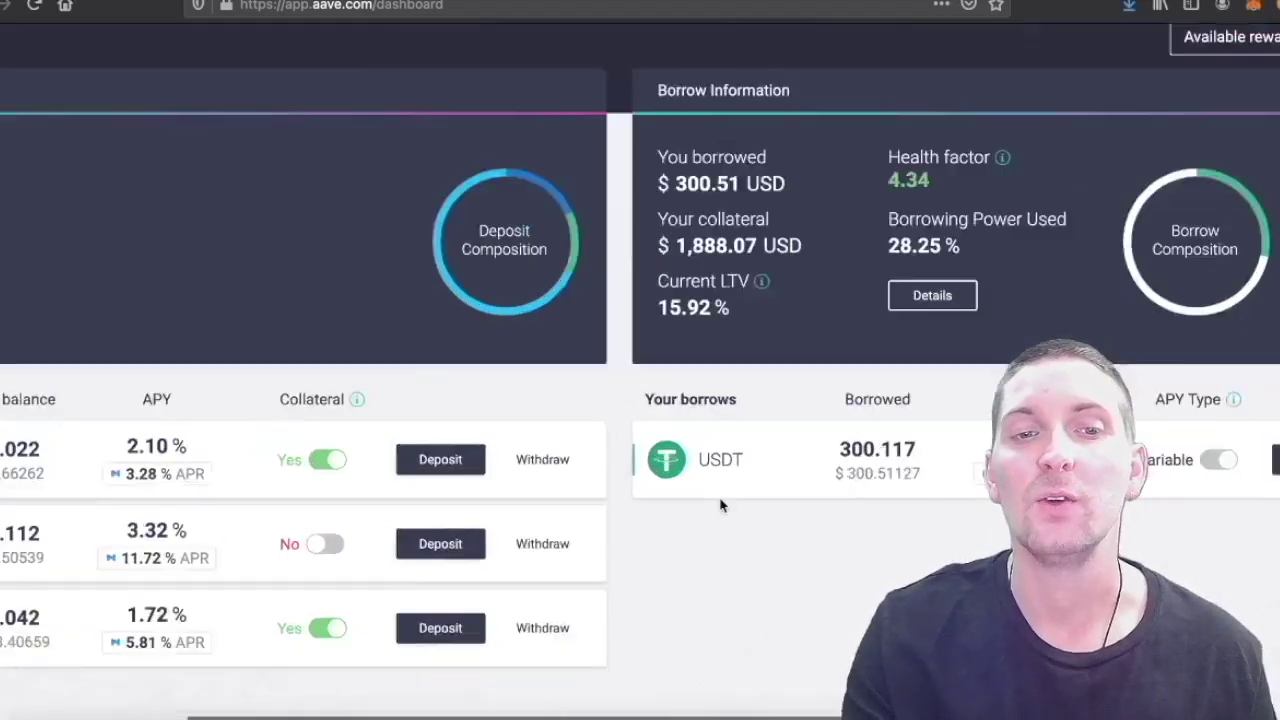
{"action": "scroll", "coordinate": [640, 360], "scroll_direction": "down", "scroll_amount": 3}
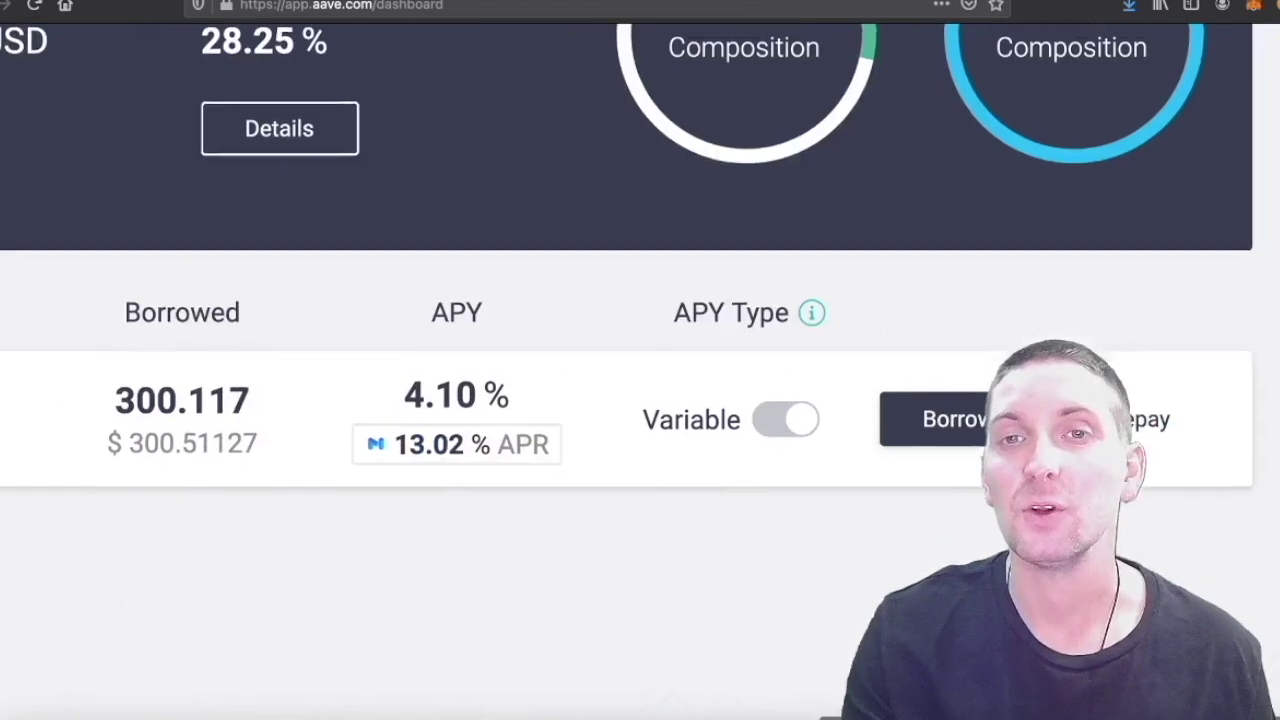
{"action": "key", "text": "ctrl+0"}
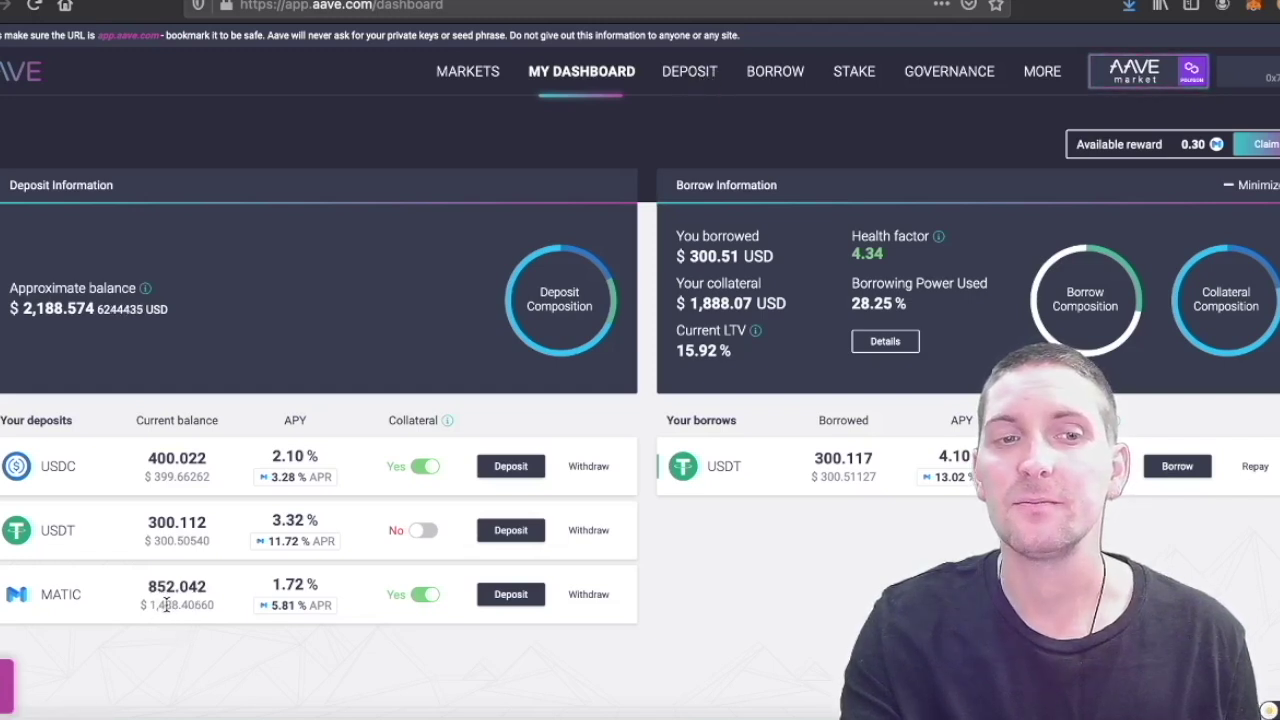
- Prepare a USDC loan from the assets available to borrow, setting the amount to 100 USDC, and continue to the borrow overview
{"action": "left_click", "coordinate": [762, 72]}
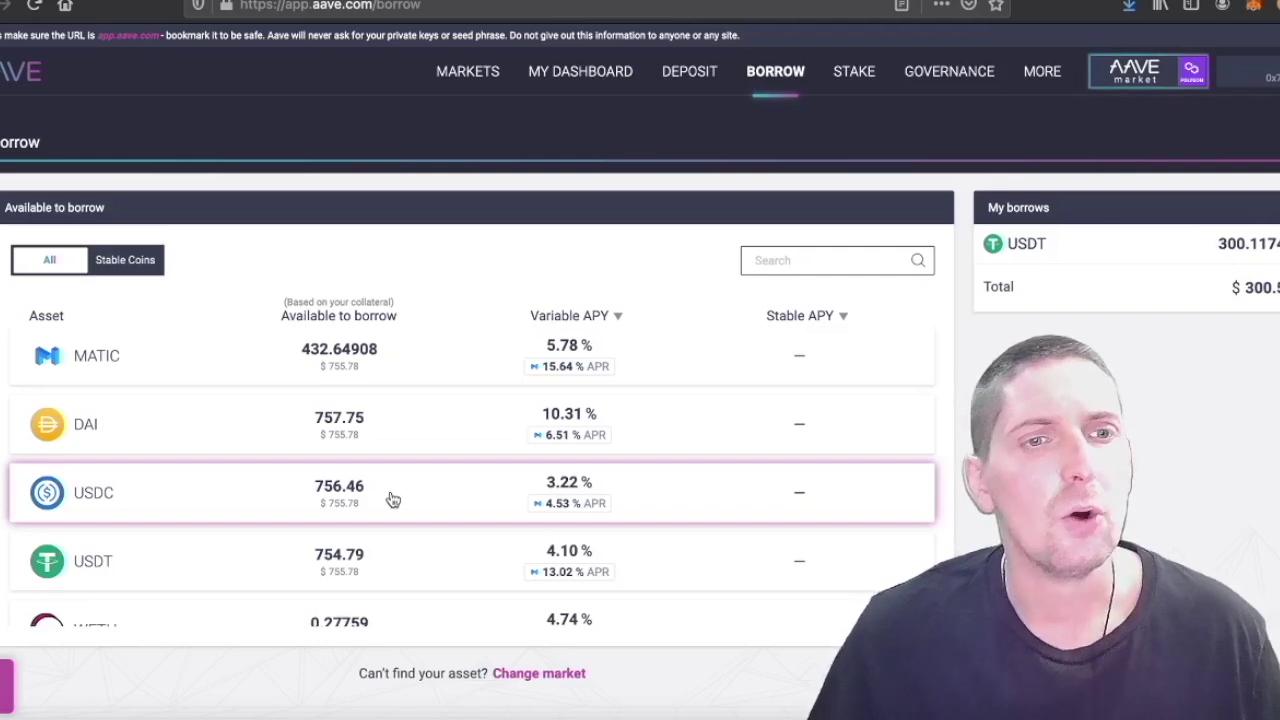
{"action": "left_click", "coordinate": [654, 497]}
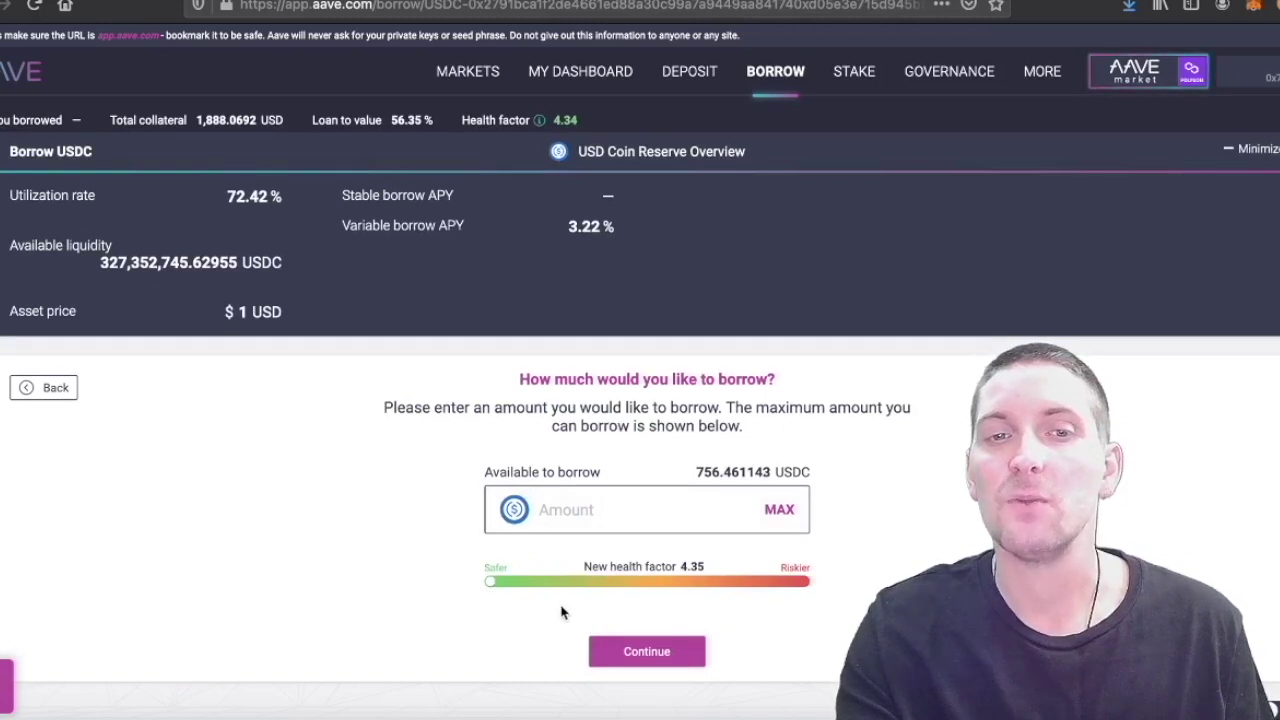
{"action": "mouse_move", "coordinate": [497, 583]}
{"action": "left_mouse_down"}
{"action": "mouse_move", "coordinate": [547, 585]}
{"action": "mouse_move", "coordinate": [534, 590]}
{"action": "left_mouse_up"}
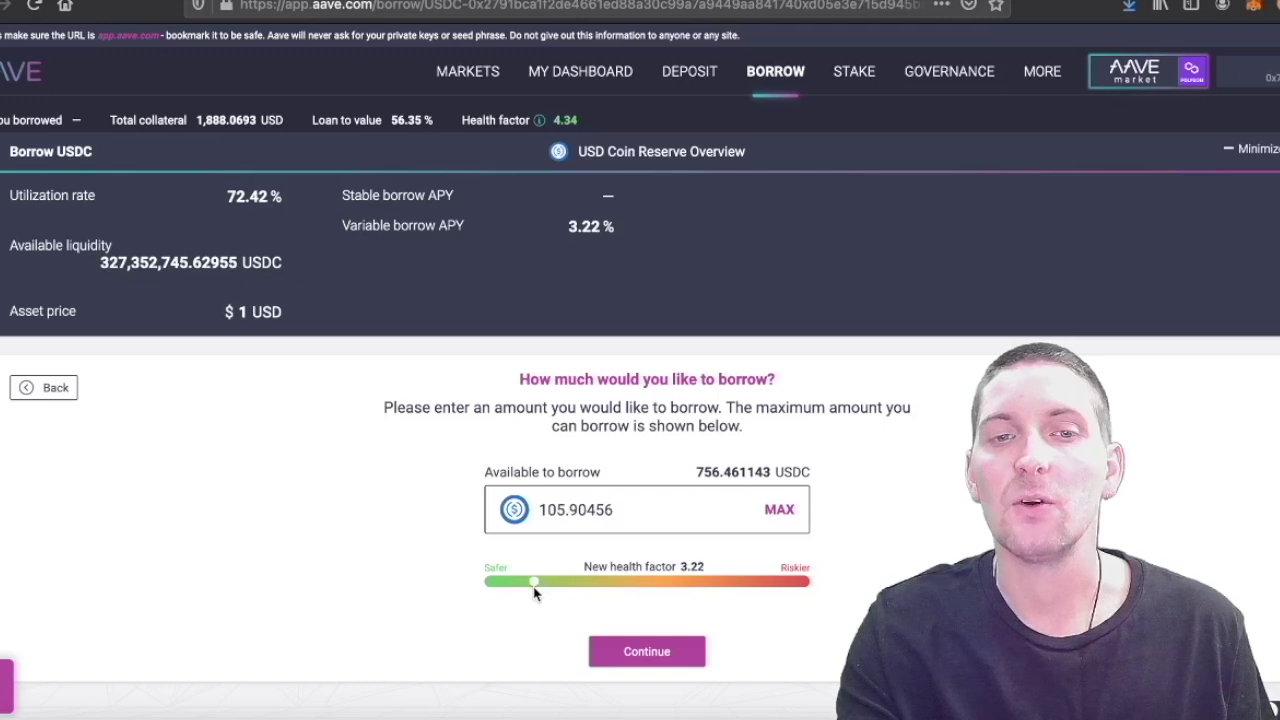
{"action": "left_click_drag", "start_coordinate": [622, 509], "coordinate": [398, 503]}
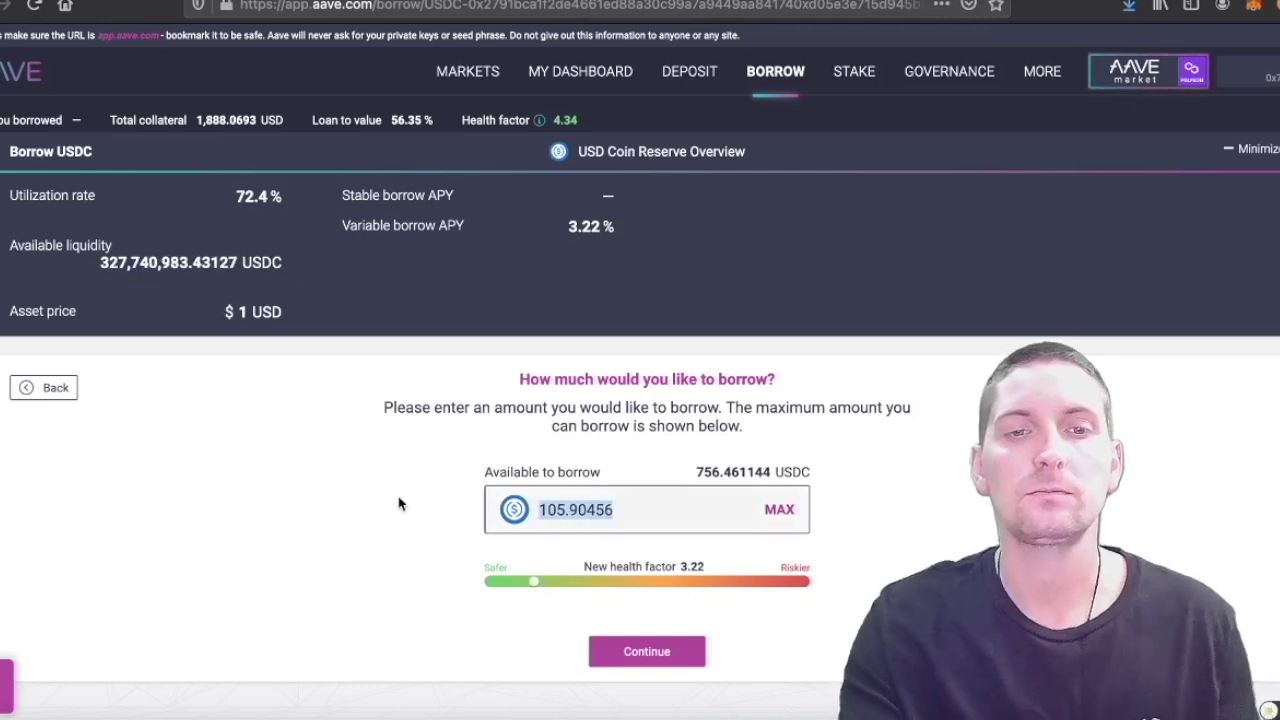
{"action": "left_click", "coordinate": [647, 651]}
{"action": "left_click", "coordinate": [651, 655]}
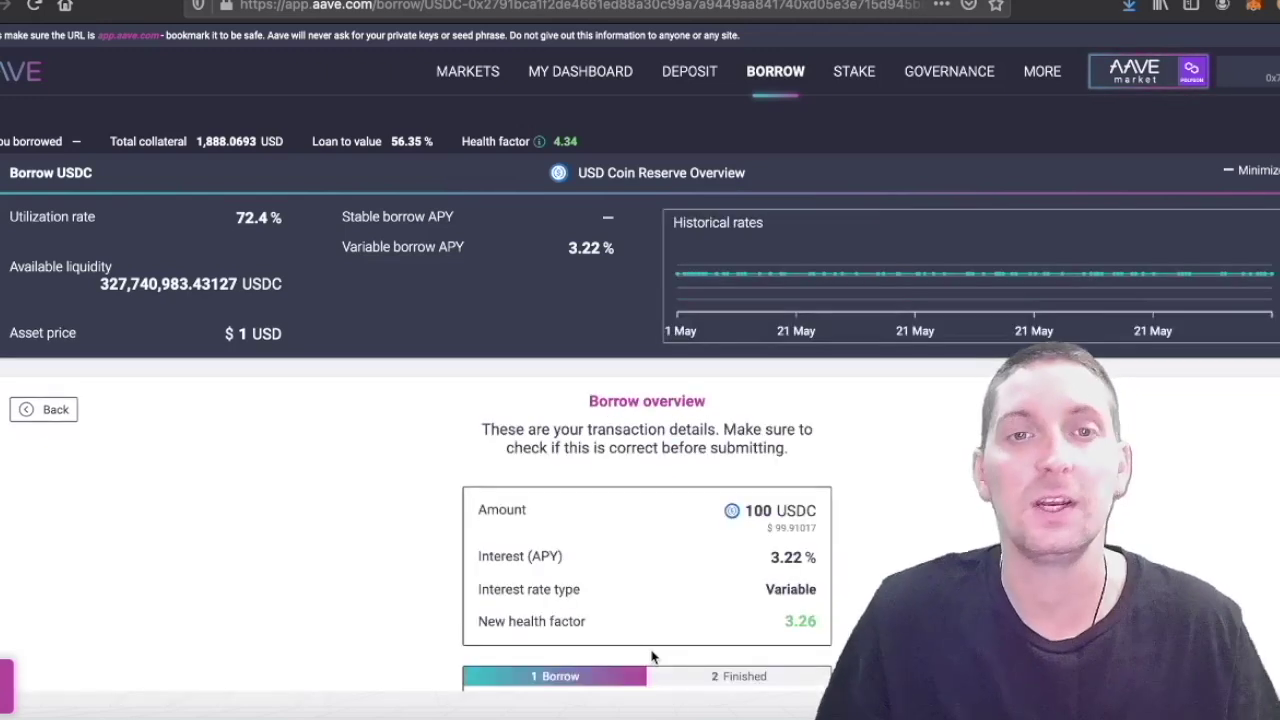
- Submit the 100 USDC borrow transaction and return to the dashboard
{"action": "scroll", "coordinate": [651, 637], "scroll_direction": "down", "scroll_amount": 2}
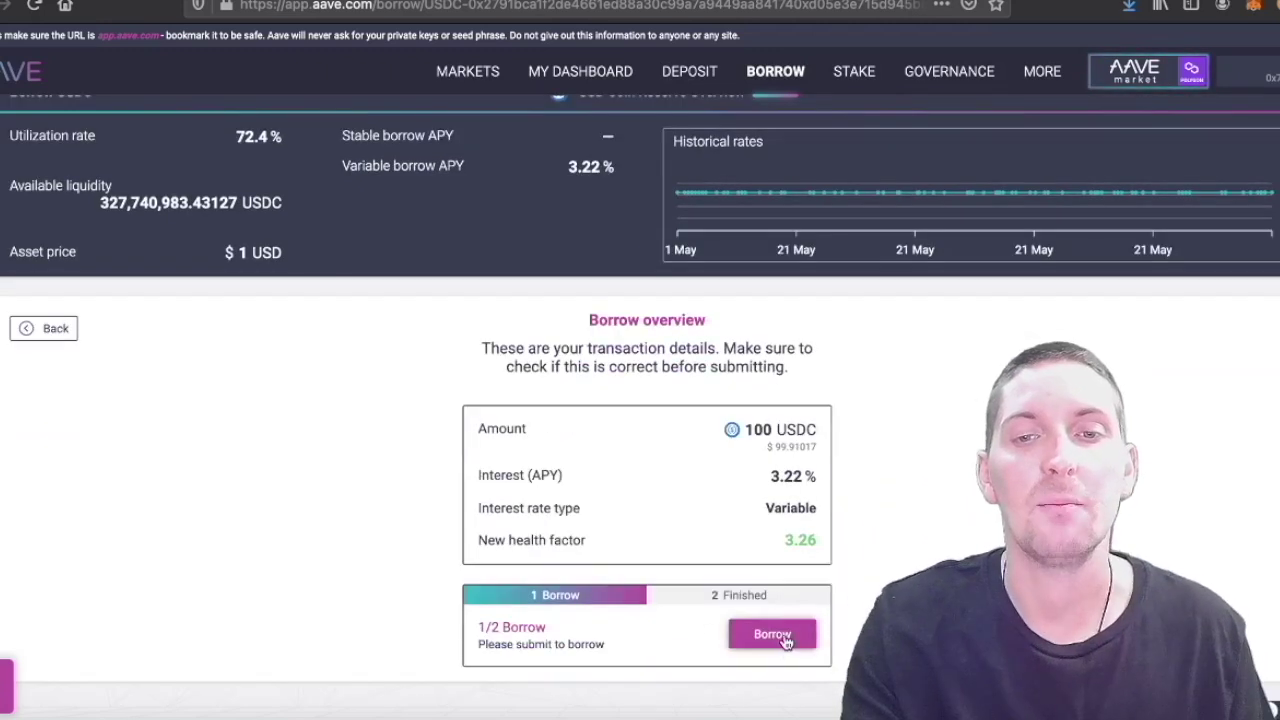
{"action": "left_click", "coordinate": [785, 636]}
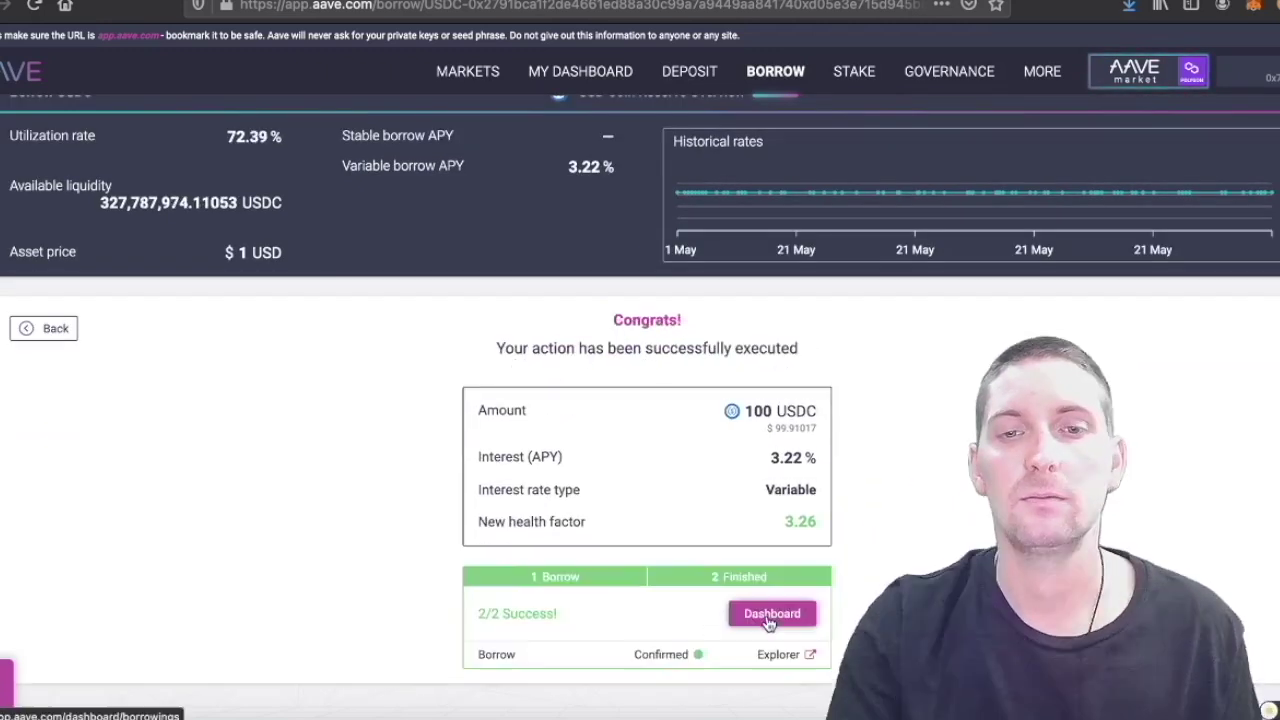
{"action": "left_click", "coordinate": [771, 612]}
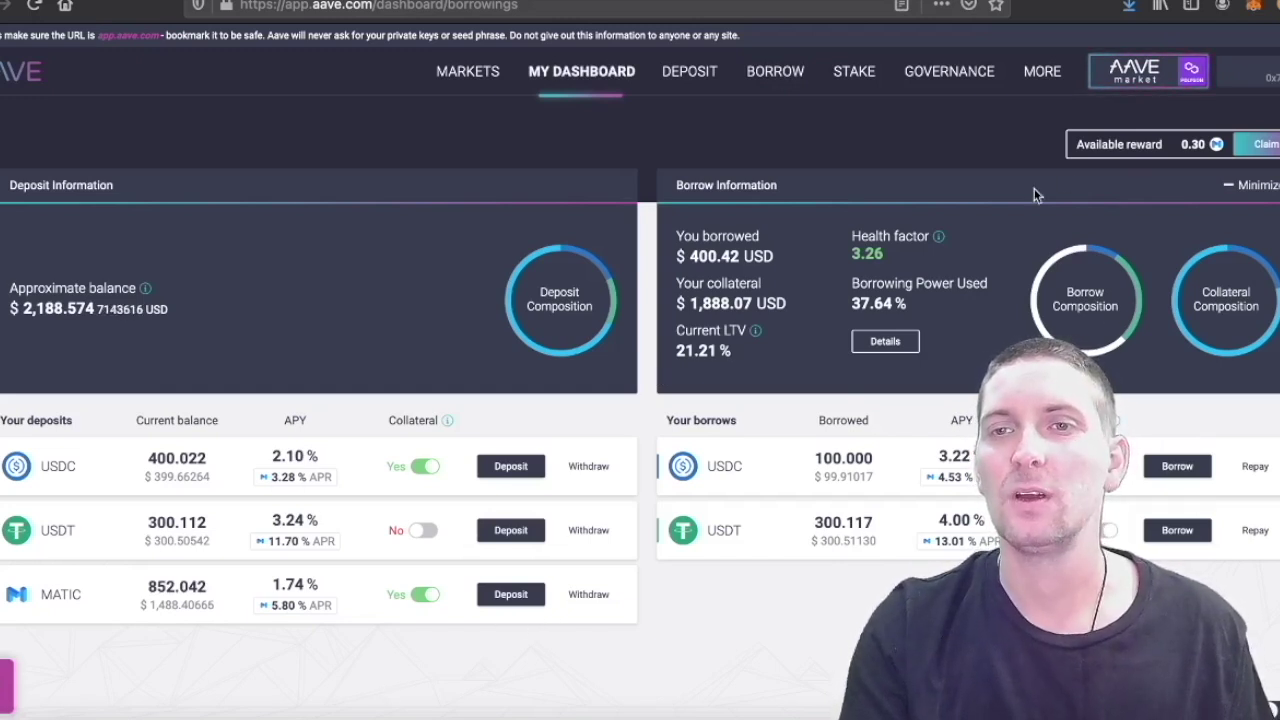
- Deposit 100 USDC into the existing USDC deposit and go back to the dashboard
{"action": "left_click", "coordinate": [500, 468]}
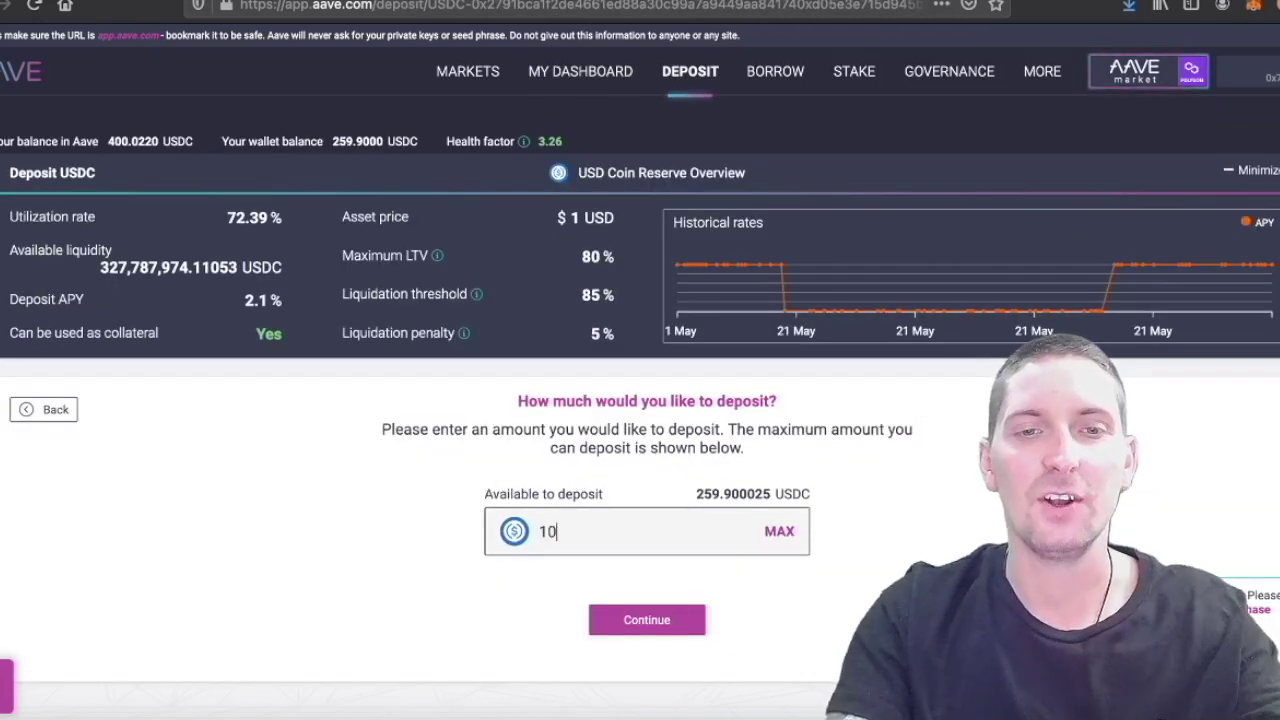
{"action": "left_click", "coordinate": [655, 620]}
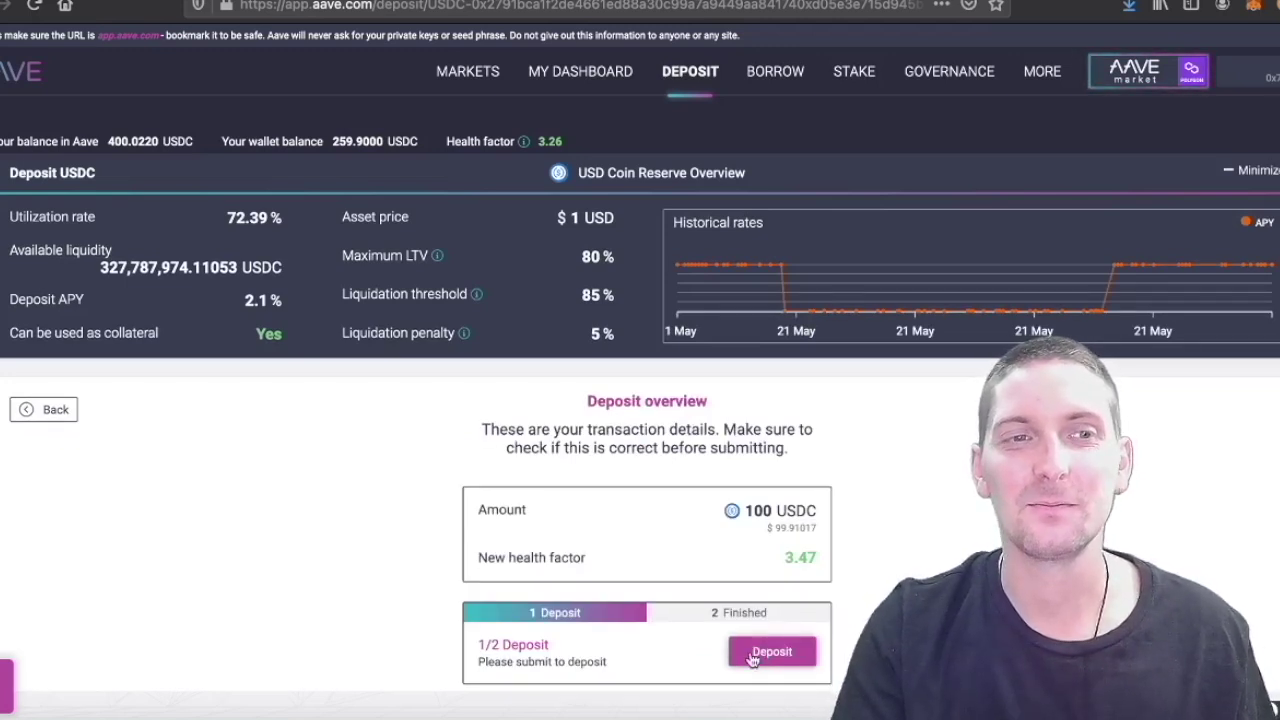
{"action": "left_click", "coordinate": [771, 652]}
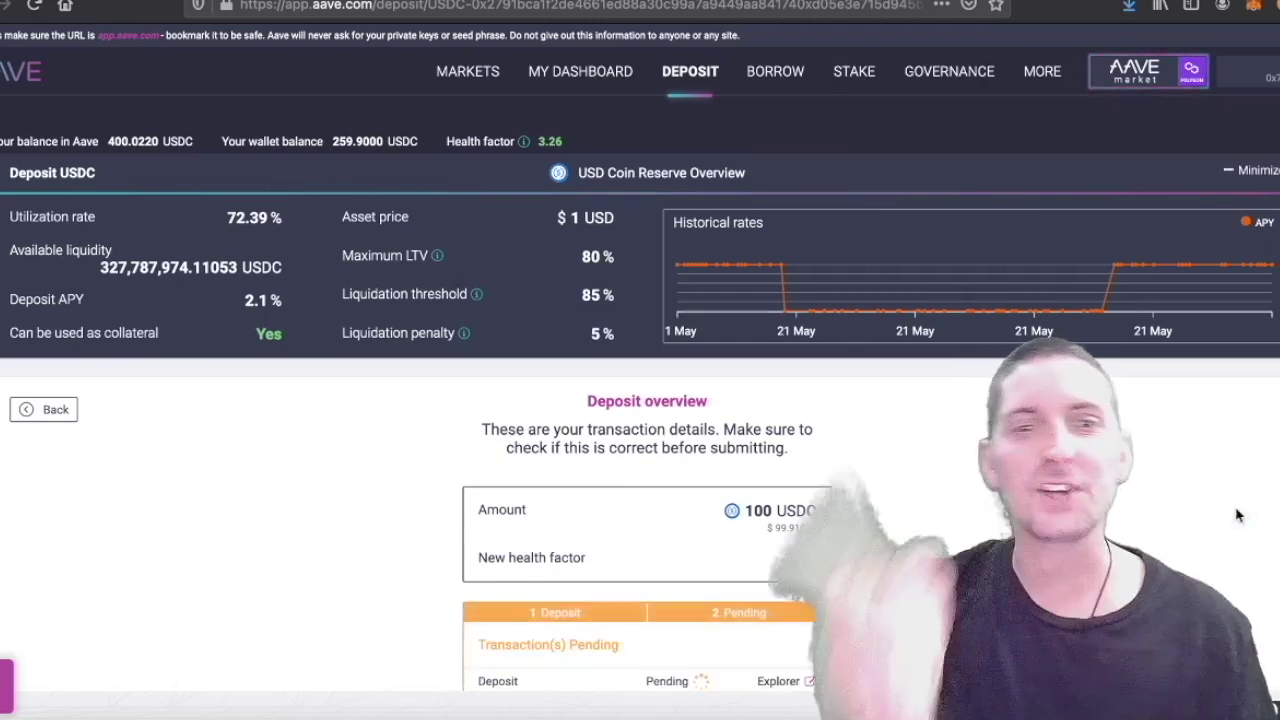
{"action": "left_click", "coordinate": [772, 611]}
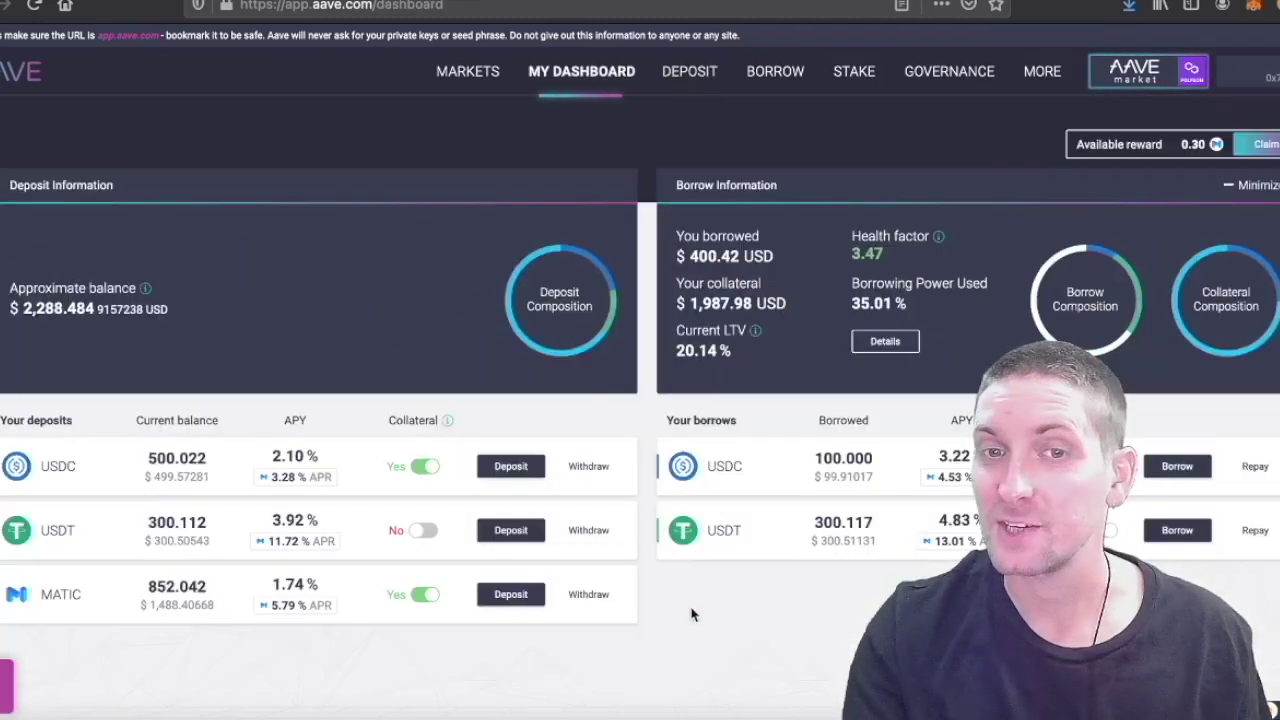
- Examine the balances, APYs and WMATIC reward APRs of the USDC, USDT and MATIC deposits up close
{"action": "key", "text": "ctrl+plus"}
{"action": "key", "text": "ctrl+plus"}
{"action": "key", "text": "ctrl+plus"}
{"action": "key", "text": "ctrl+plus"}
{"action": "key", "text": "ctrl+plus"}
{"action": "key", "text": "ctrl+plus"}
{"action": "scroll", "coordinate": [460, 290], "scroll_direction": "down", "scroll_amount": 2}
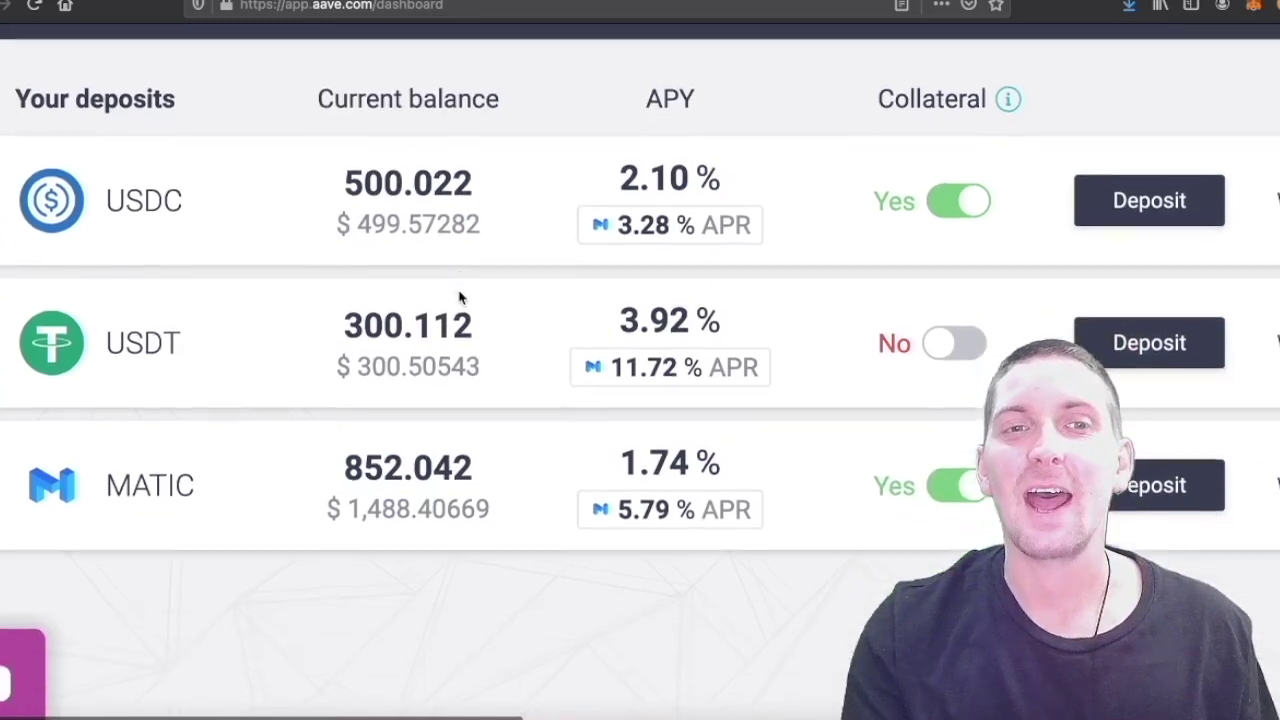
{"action": "scroll", "coordinate": [462, 300], "scroll_direction": "up", "scroll_amount": 2}
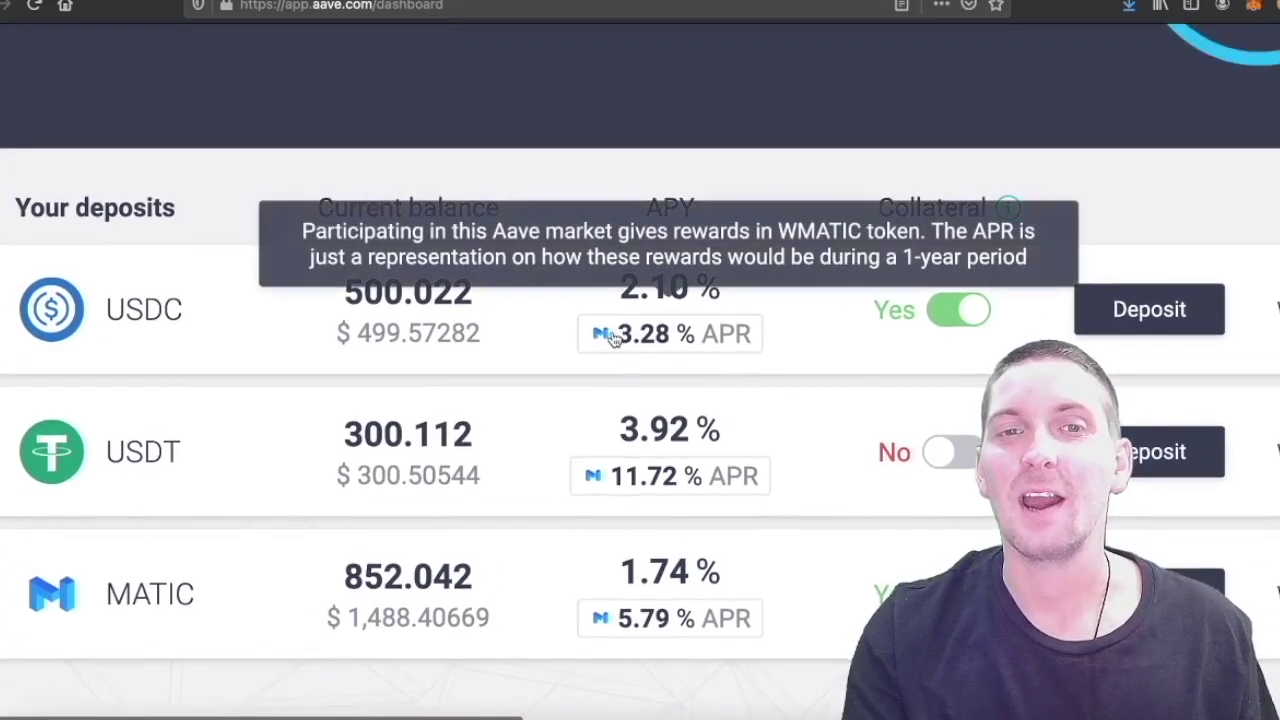
{"action": "mouse_move", "coordinate": [583, 334]}
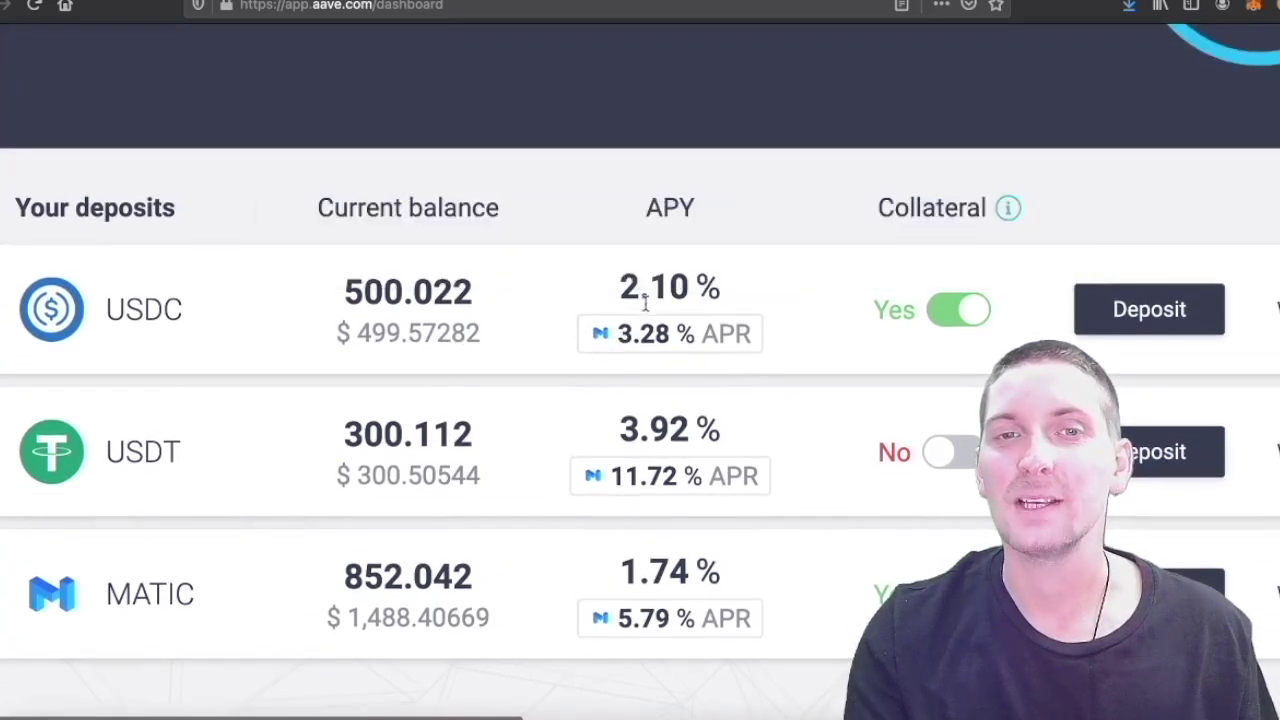
{"action": "key", "text": "ctrl+0"}
- Compare the USDC deposit's APY and reward APR with those of the USDC loan
{"action": "scroll", "coordinate": [1000, 430], "scroll_direction": "up", "scroll_amount": 5}
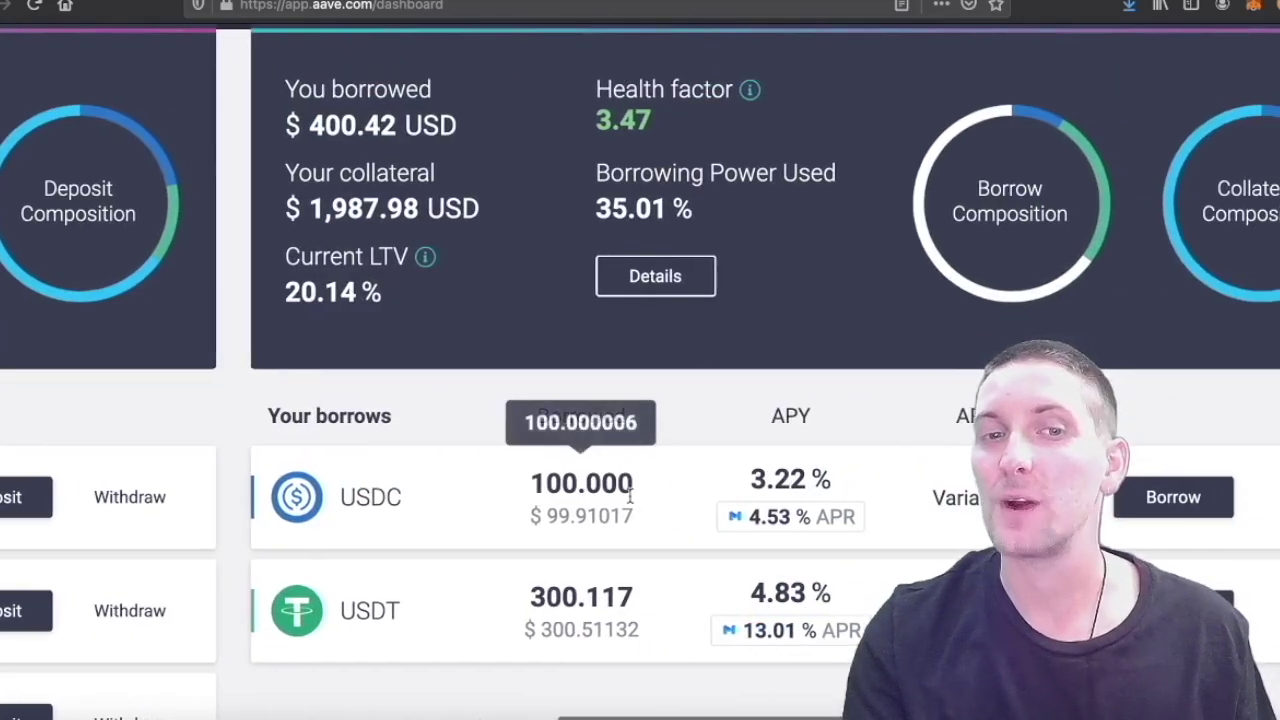
{"action": "scroll", "coordinate": [727, 497], "scroll_direction": "left", "scroll_amount": 5}
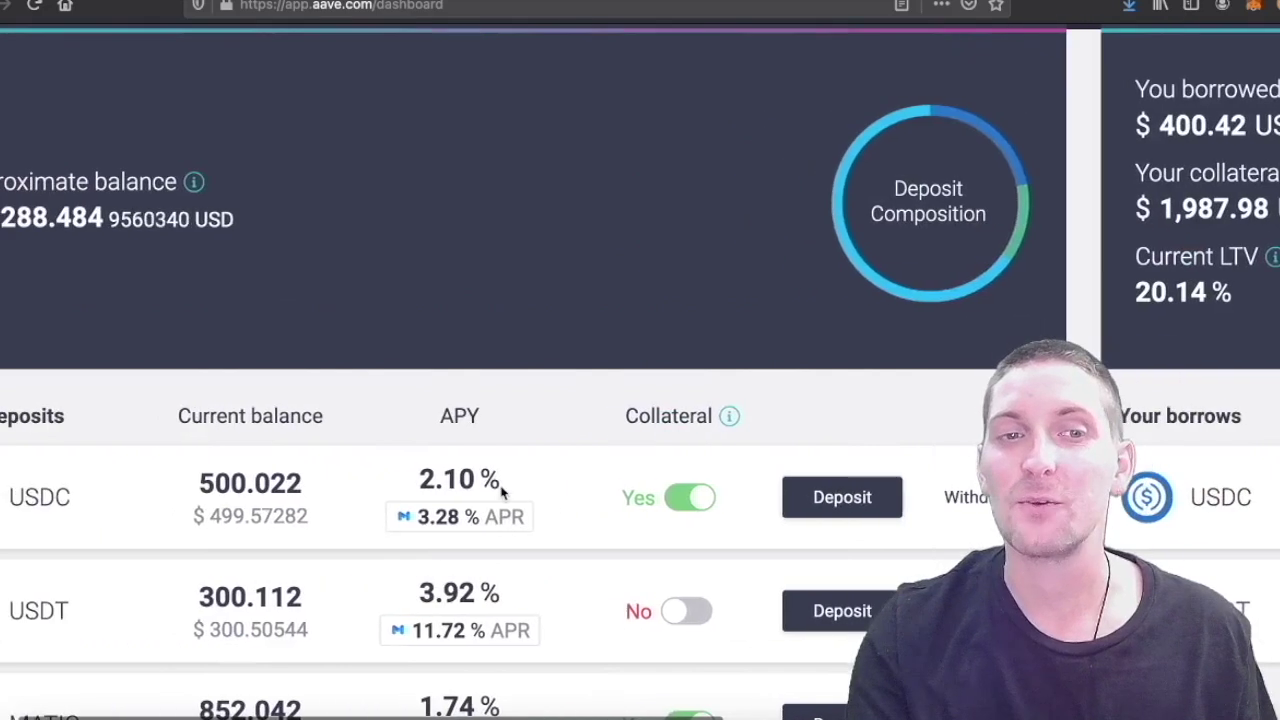
{"action": "scroll", "coordinate": [643, 487], "scroll_direction": "right", "scroll_amount": 5}
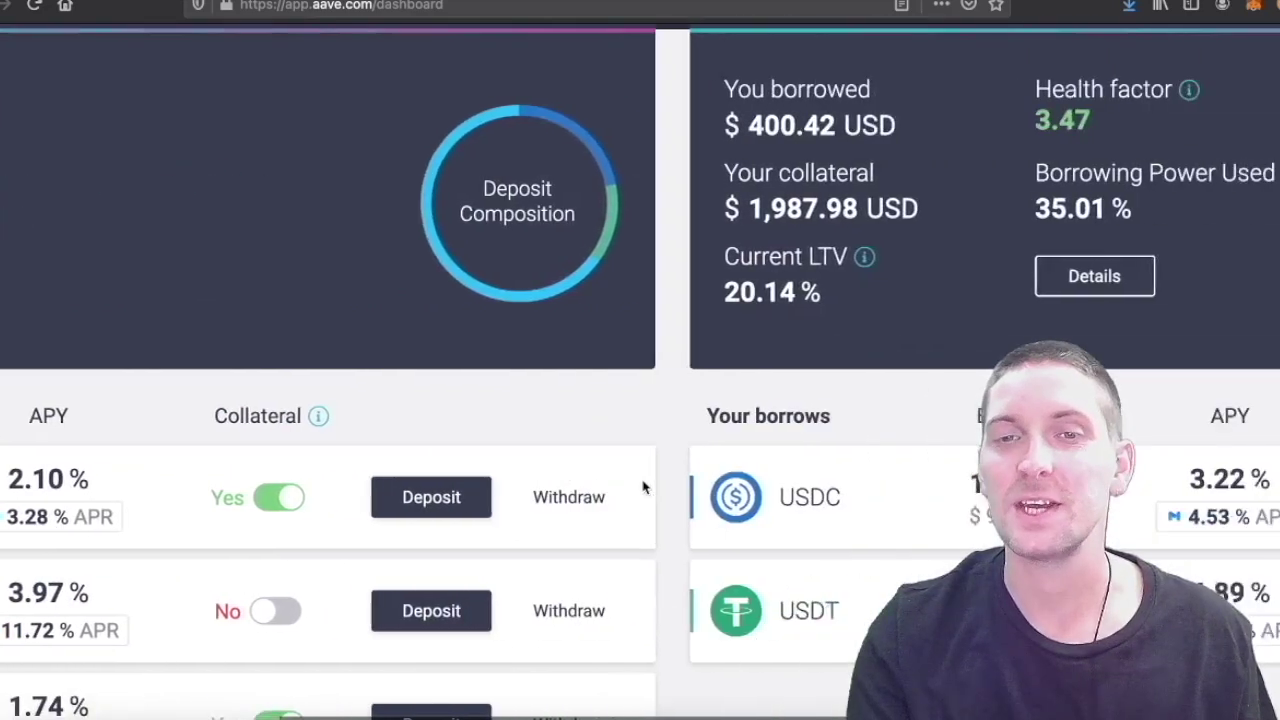
{"action": "scroll", "coordinate": [643, 487], "scroll_direction": "right", "scroll_amount": 2}
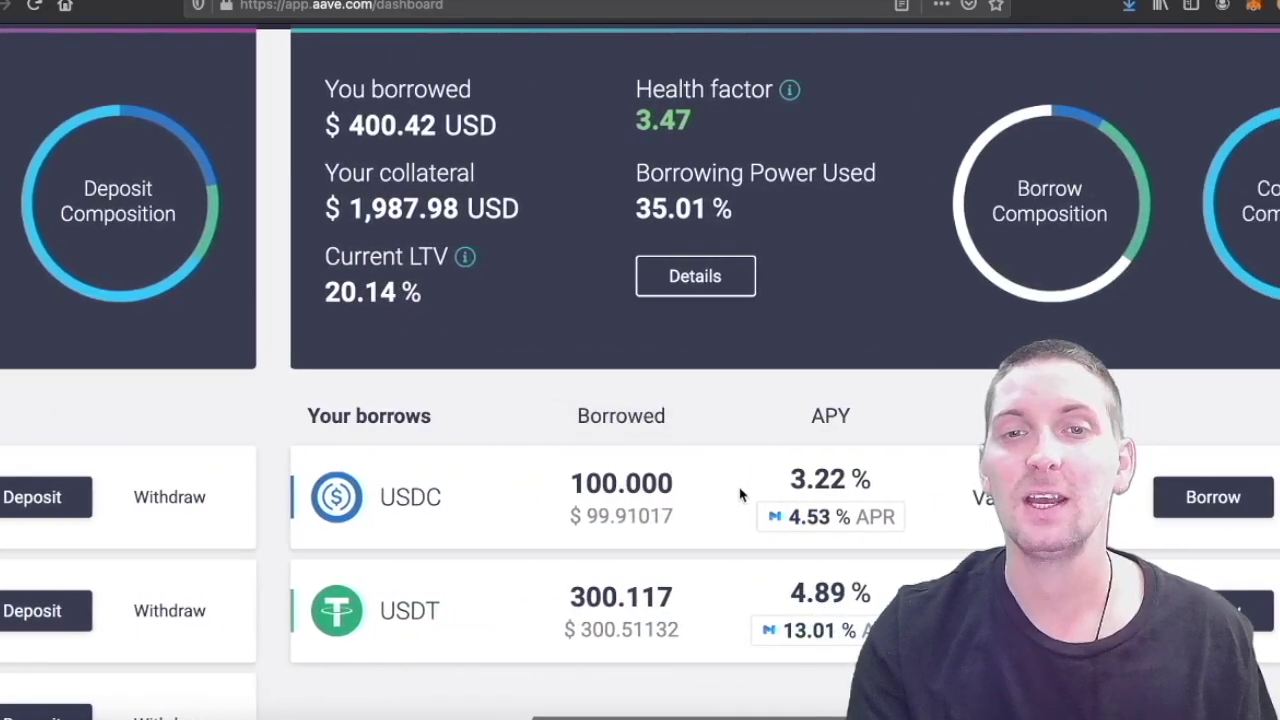
{"action": "mouse_move", "coordinate": [808, 531]}
{"action": "scroll", "coordinate": [840, 530], "scroll_direction": "right", "scroll_amount": 4}
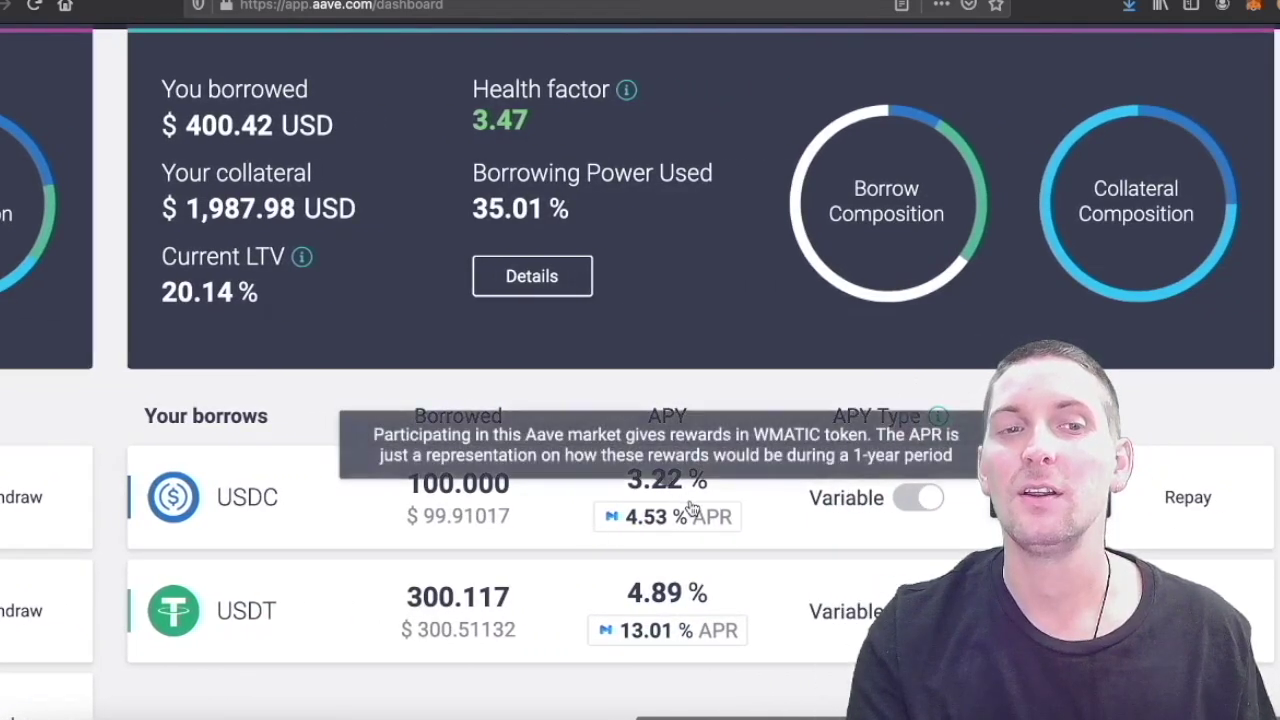
{"action": "key", "text": "ctrl+0"}
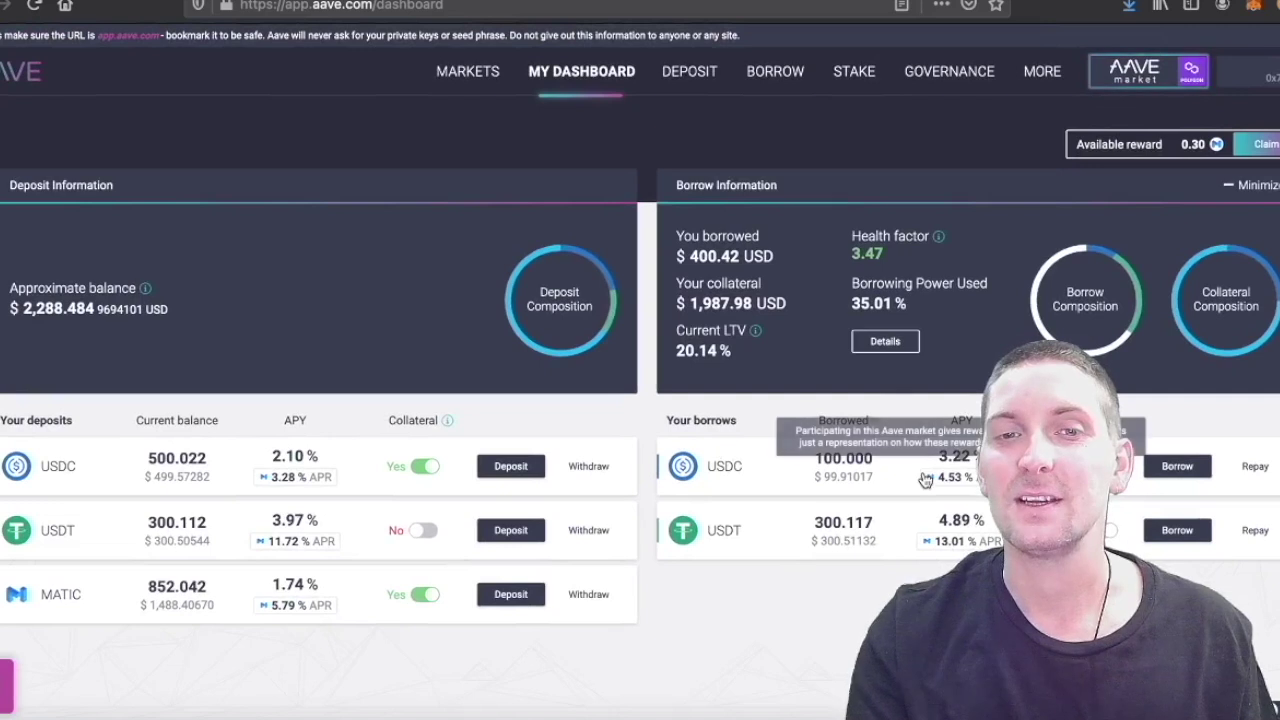
{"action": "mouse_move", "coordinate": [961, 487]}
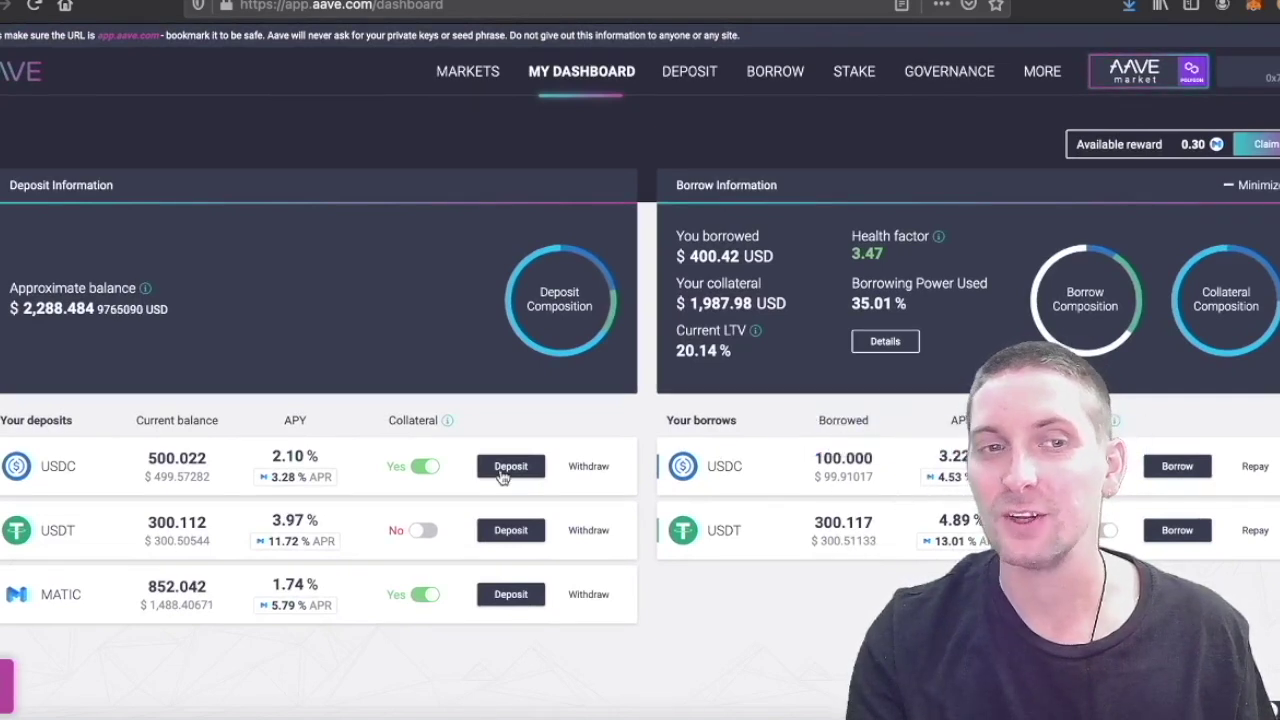
{"action": "mouse_move", "coordinate": [294, 490]}
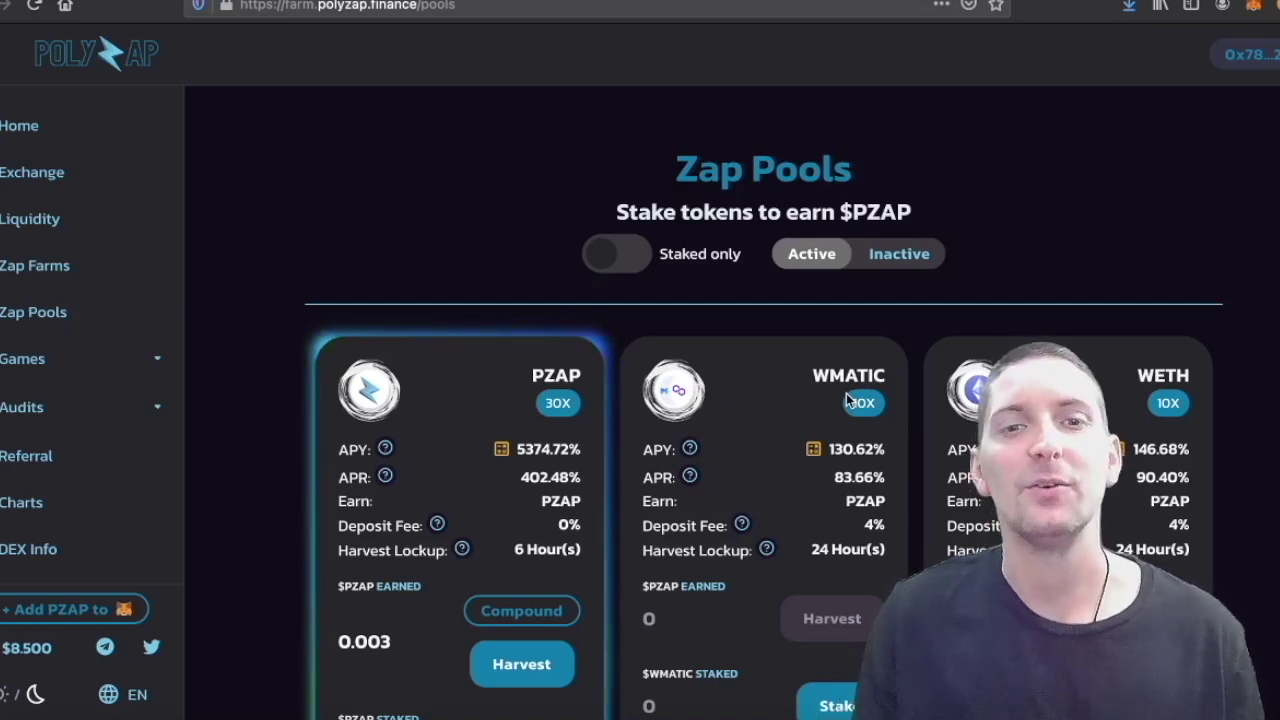
- Review the PZAP, WMATIC and WETH pools on PolyZap, including their APY, deposit fee and harvest lockup
{"action": "scroll", "coordinate": [542, 391], "scroll_direction": "down", "scroll_amount": 5}
{"action": "scroll", "coordinate": [542, 392], "scroll_direction": "down", "scroll_amount": 10}
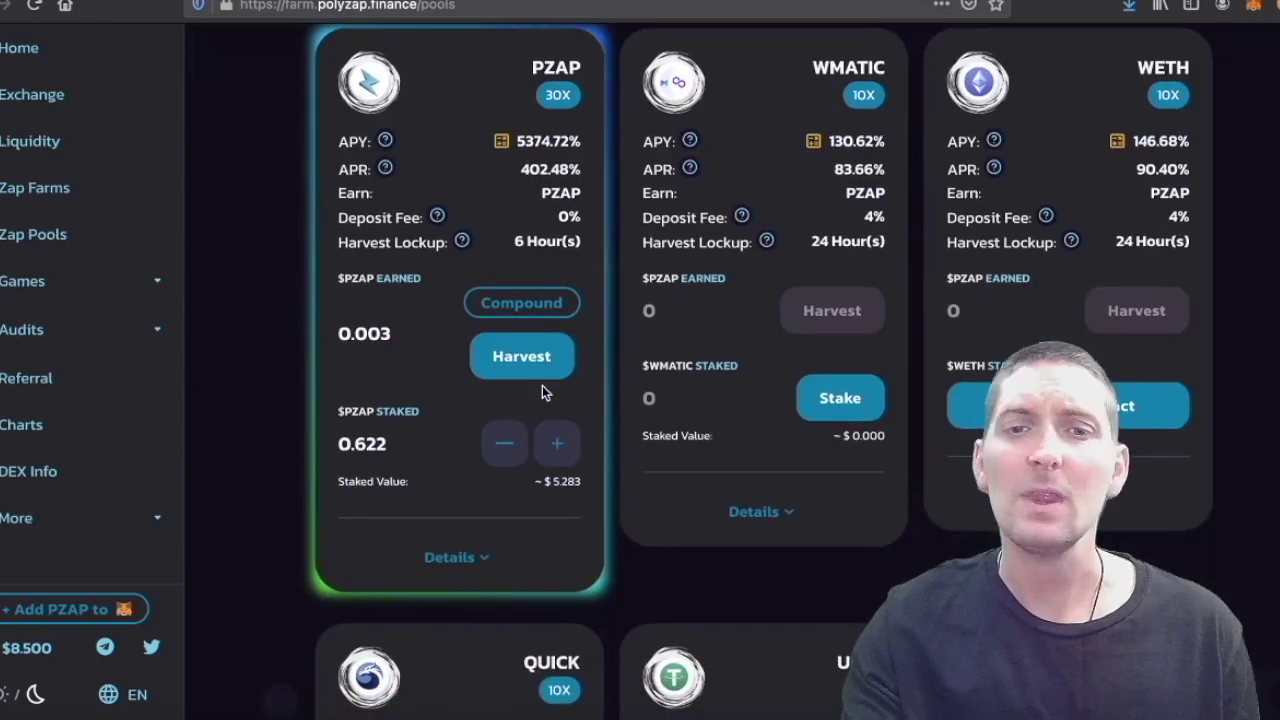
{"action": "scroll", "coordinate": [543, 400], "scroll_direction": "up", "scroll_amount": 15}
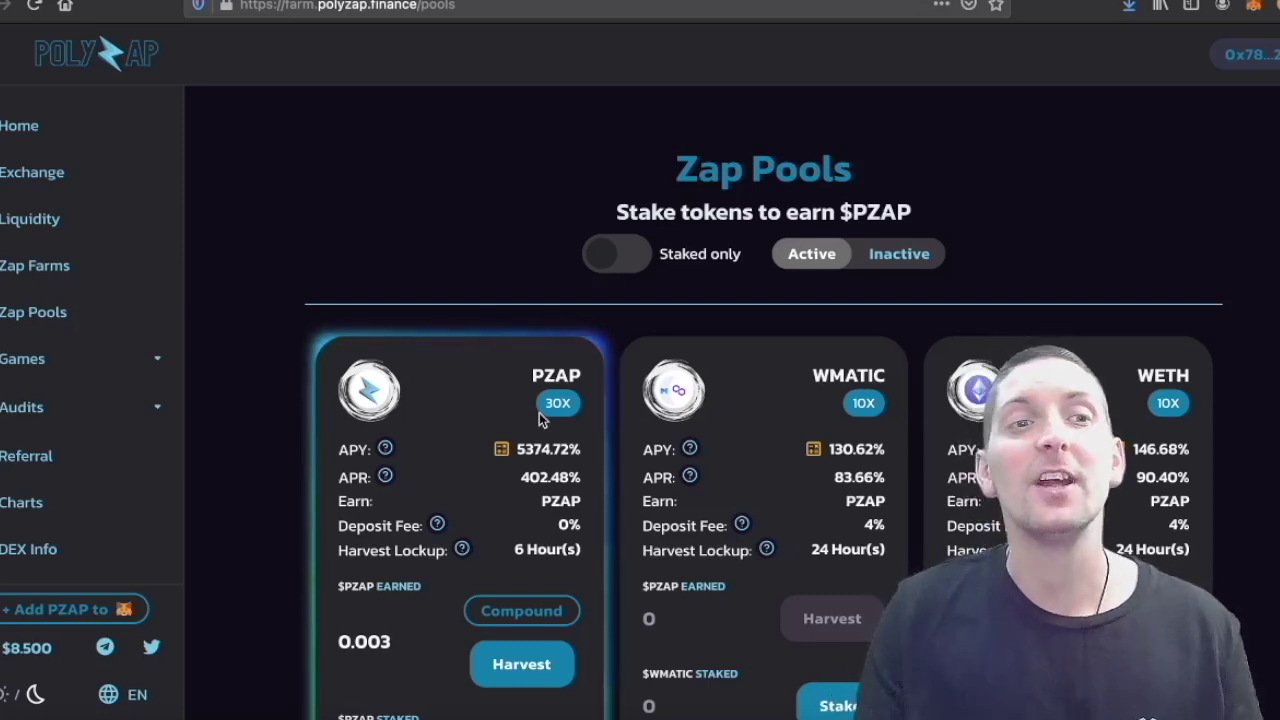
{"action": "scroll", "coordinate": [826, 236], "scroll_direction": "down", "scroll_amount": 3}
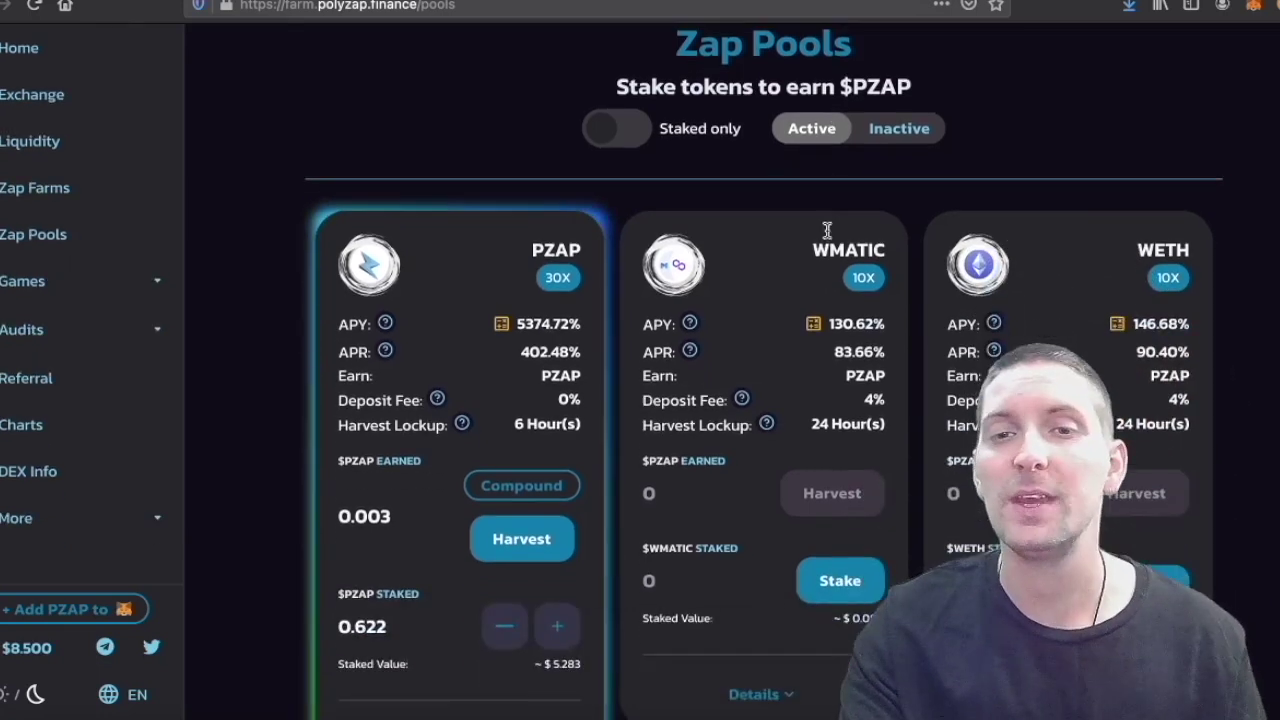
{"action": "scroll", "coordinate": [826, 236], "scroll_direction": "up", "scroll_amount": 3}
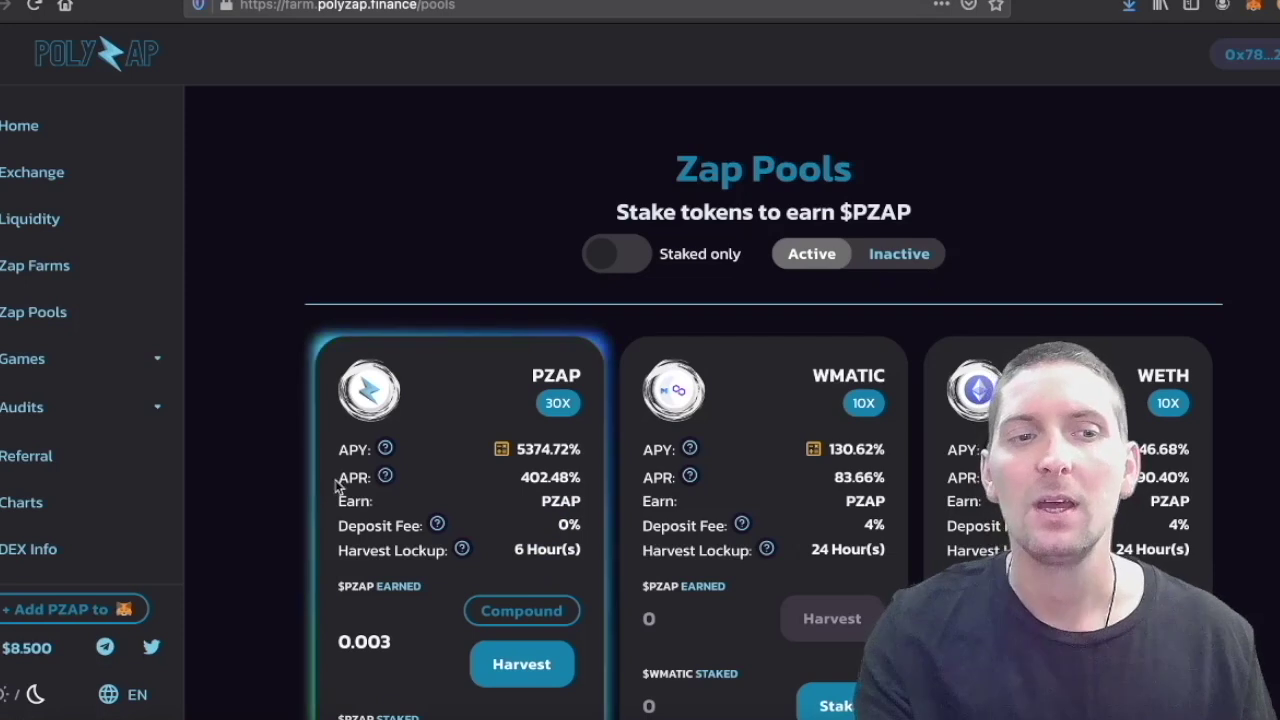
- Check the PZAP token price and the staked PZAP amount on the Zap Pools page
{"action": "scroll", "coordinate": [223, 606], "scroll_direction": "up", "scroll_amount": 5}
{"action": "scroll", "coordinate": [209, 612], "scroll_direction": "down", "scroll_amount": 1}
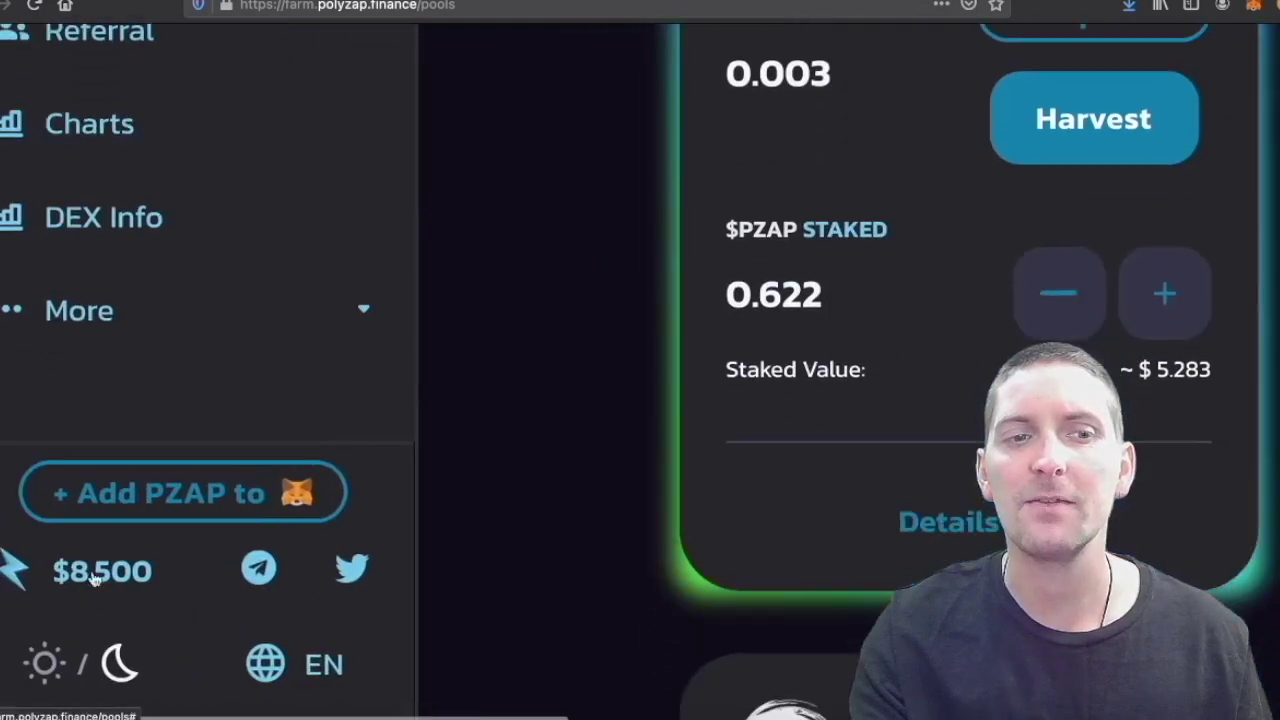
{"action": "scroll", "coordinate": [648, 341], "scroll_direction": "down", "scroll_amount": 5}
{"action": "scroll", "coordinate": [1058, 287], "scroll_direction": "up", "scroll_amount": 4}
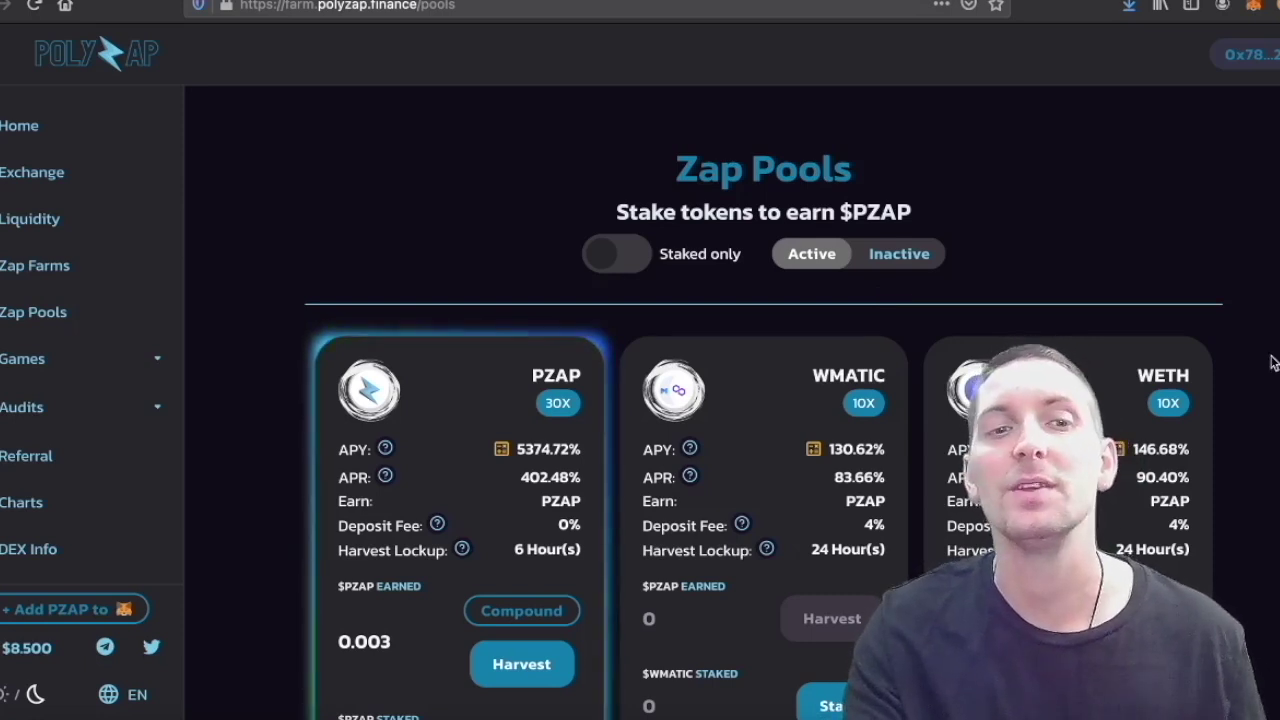
- Examine the QUICK, USDT and USDC pools' APYs, deposit fees, harvest lockups, earned PZAP and staked amounts
{"action": "scroll", "coordinate": [1271, 360], "scroll_direction": "down", "scroll_amount": 3}
{"action": "scroll", "coordinate": [1271, 363], "scroll_direction": "down", "scroll_amount": 10}
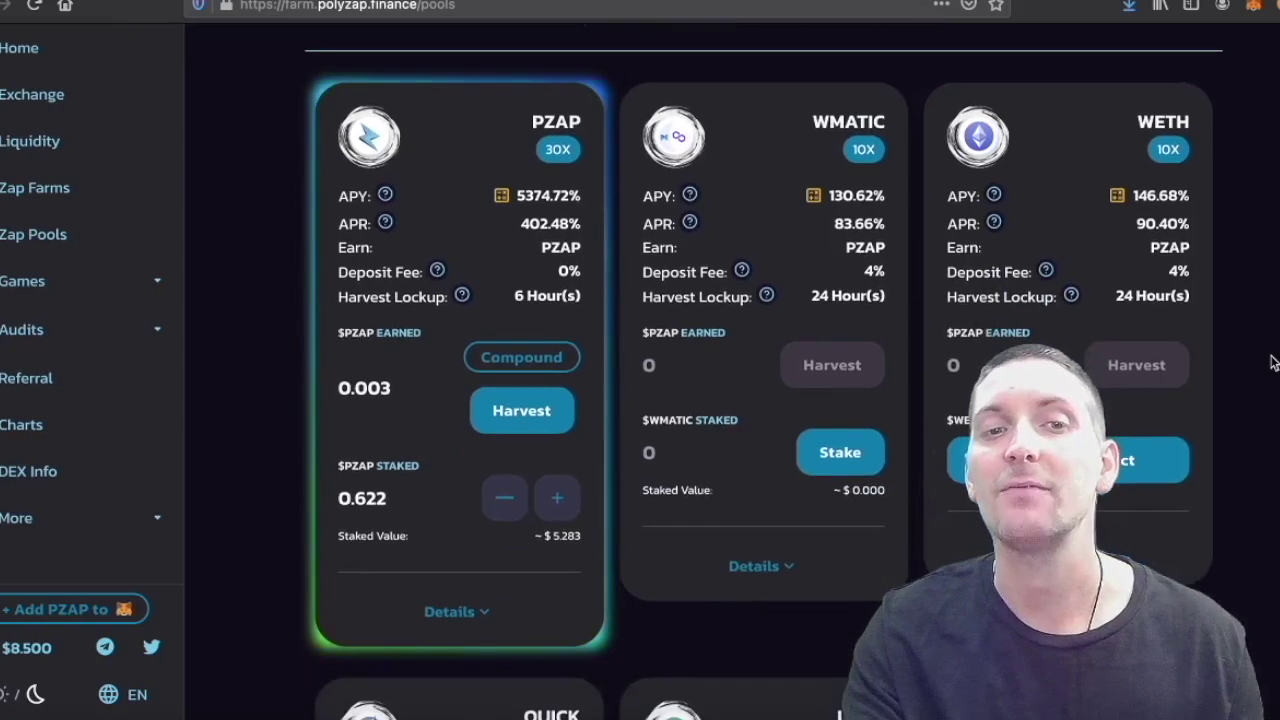
{"action": "scroll", "coordinate": [894, 430], "scroll_direction": "up", "scroll_amount": 2}
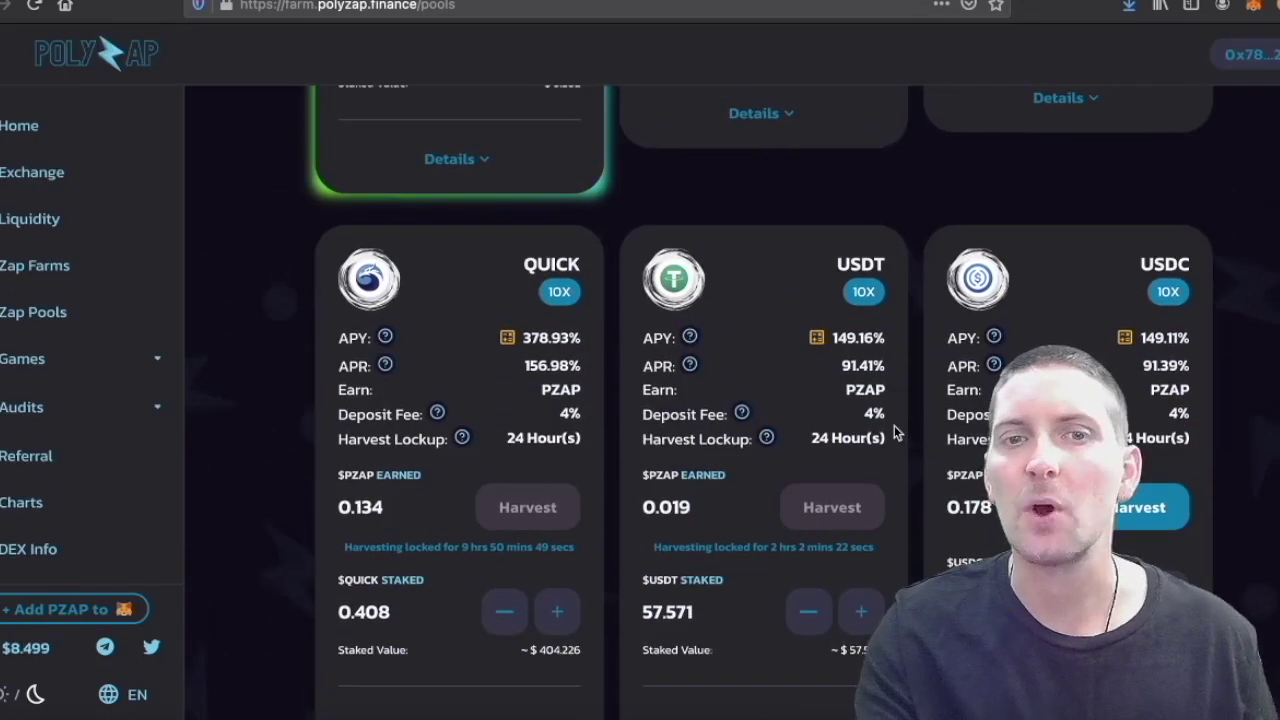
{"action": "scroll", "coordinate": [894, 430], "scroll_direction": "down", "scroll_amount": 2}
{"action": "key", "text": "ctrl+plus"}
{"action": "key", "text": "ctrl+plus"}
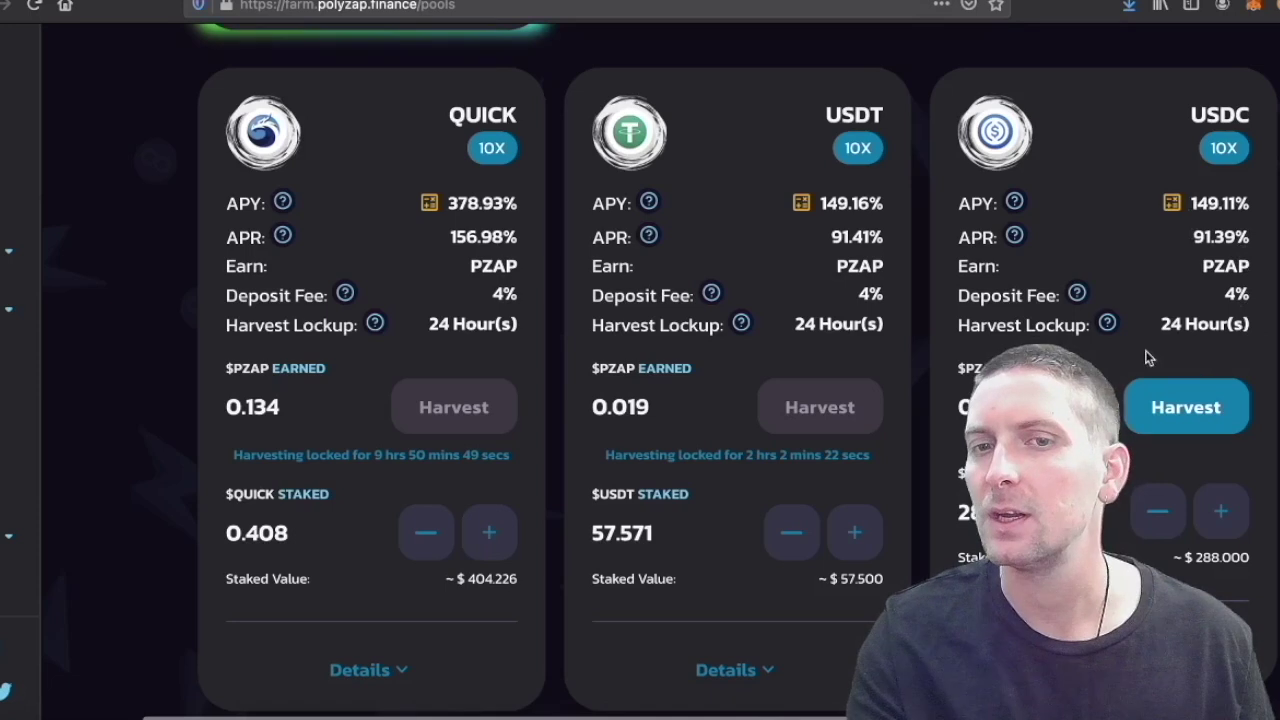
{"action": "key", "text": "ctrl+minus"}
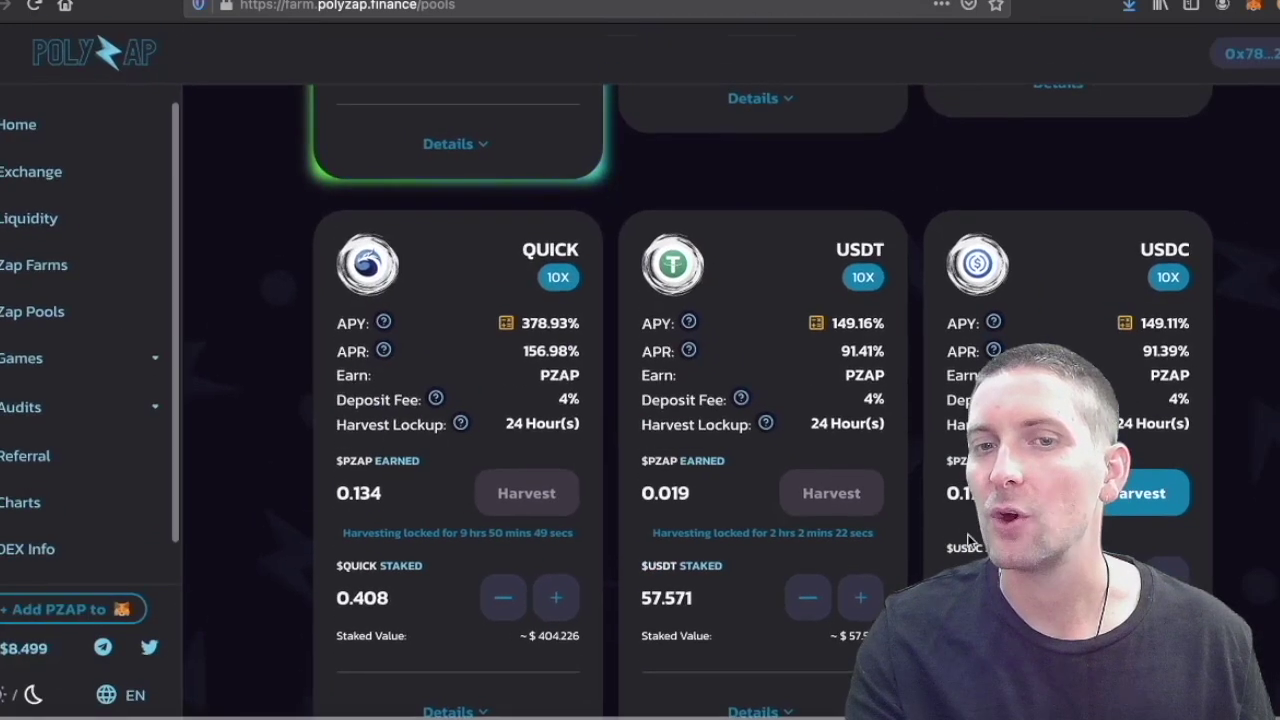
{"action": "scroll", "coordinate": [640, 400], "scroll_direction": "down", "scroll_amount": 1}
{"action": "scroll", "coordinate": [551, 380], "scroll_direction": "up", "scroll_amount": 1}
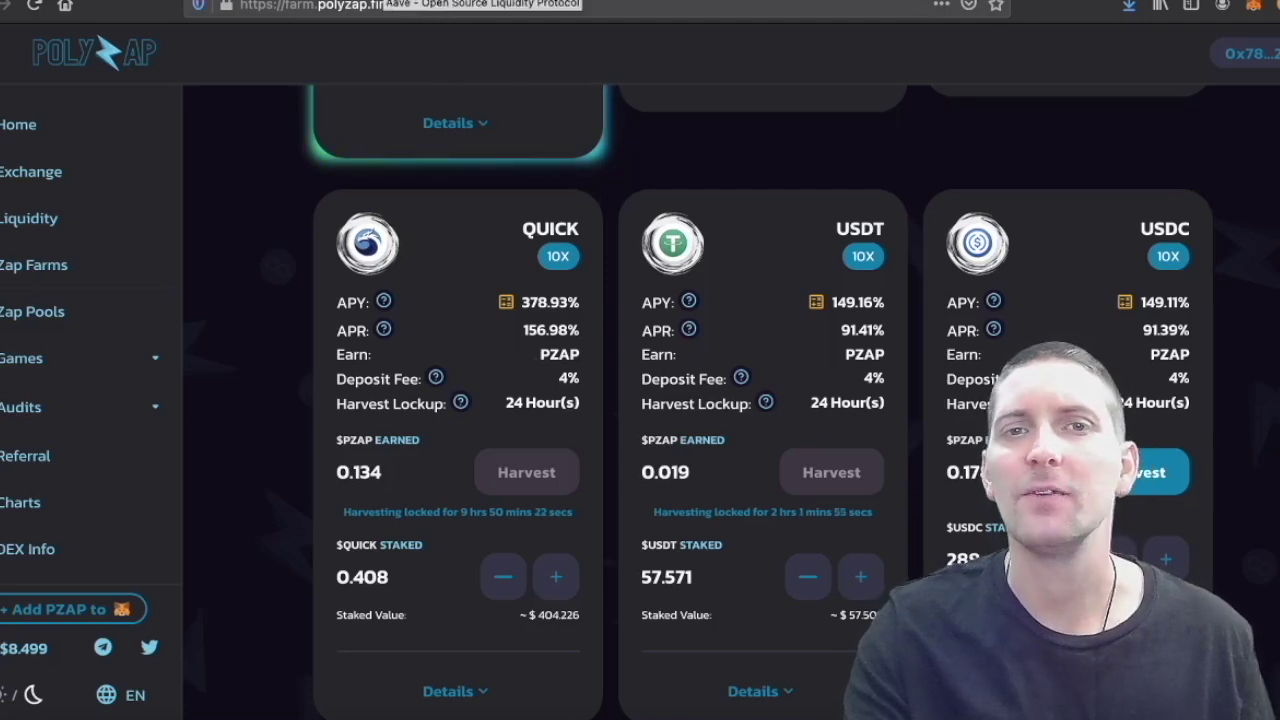
- Switch to the Aave Borrow page and compare the borrowable amounts, variable APYs and reward APRs of the listed assets
{"action": "key", "text": "ctrl+Tab"}
{"action": "scroll", "coordinate": [398, 405], "scroll_direction": "down", "scroll_amount": 2}
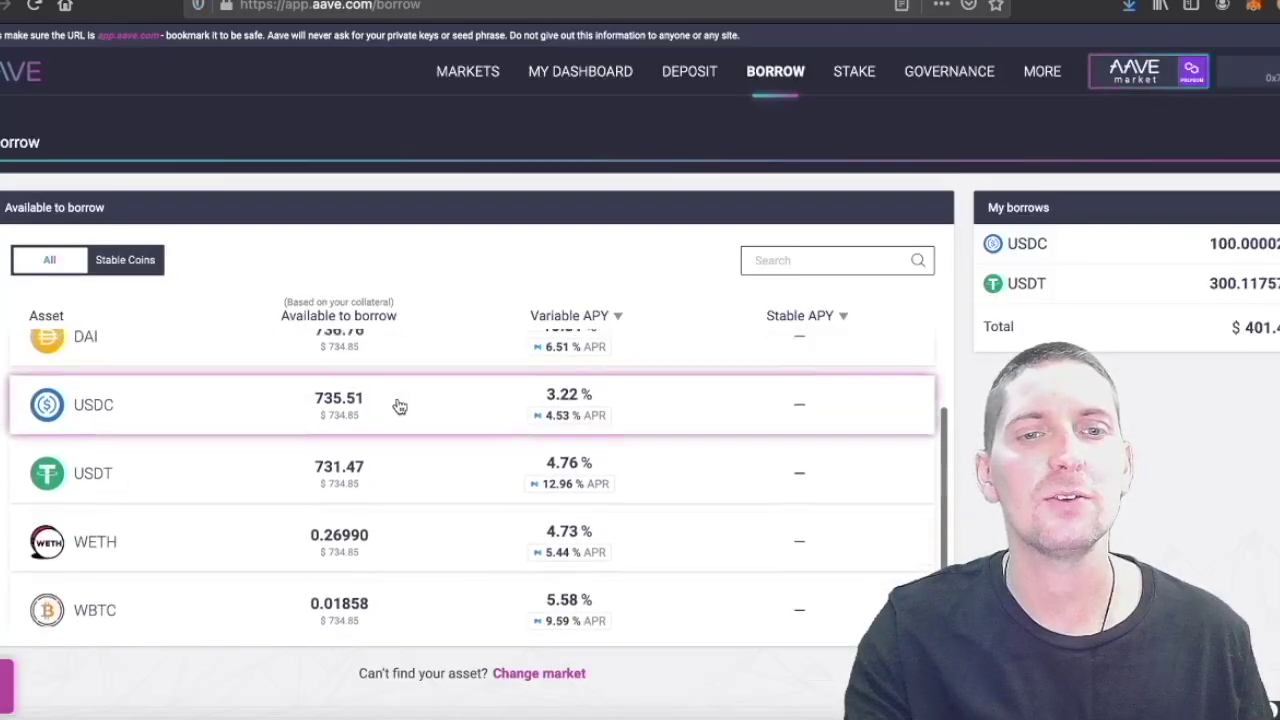
{"action": "scroll", "coordinate": [405, 403], "scroll_direction": "up", "scroll_amount": 2}
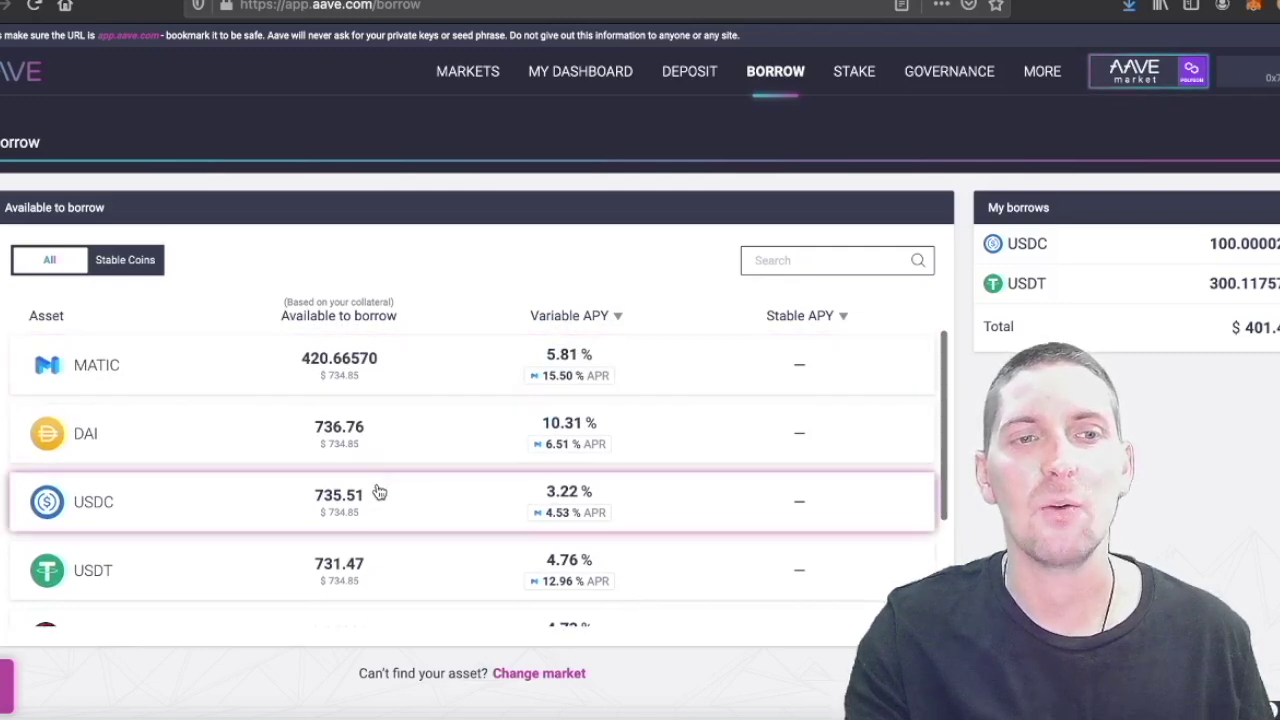
{"action": "scroll", "coordinate": [377, 491], "scroll_direction": "down", "scroll_amount": 2}
{"action": "scroll", "coordinate": [378, 491], "scroll_direction": "up", "scroll_amount": 1}
{"action": "scroll", "coordinate": [378, 491], "scroll_direction": "up", "scroll_amount": 1}
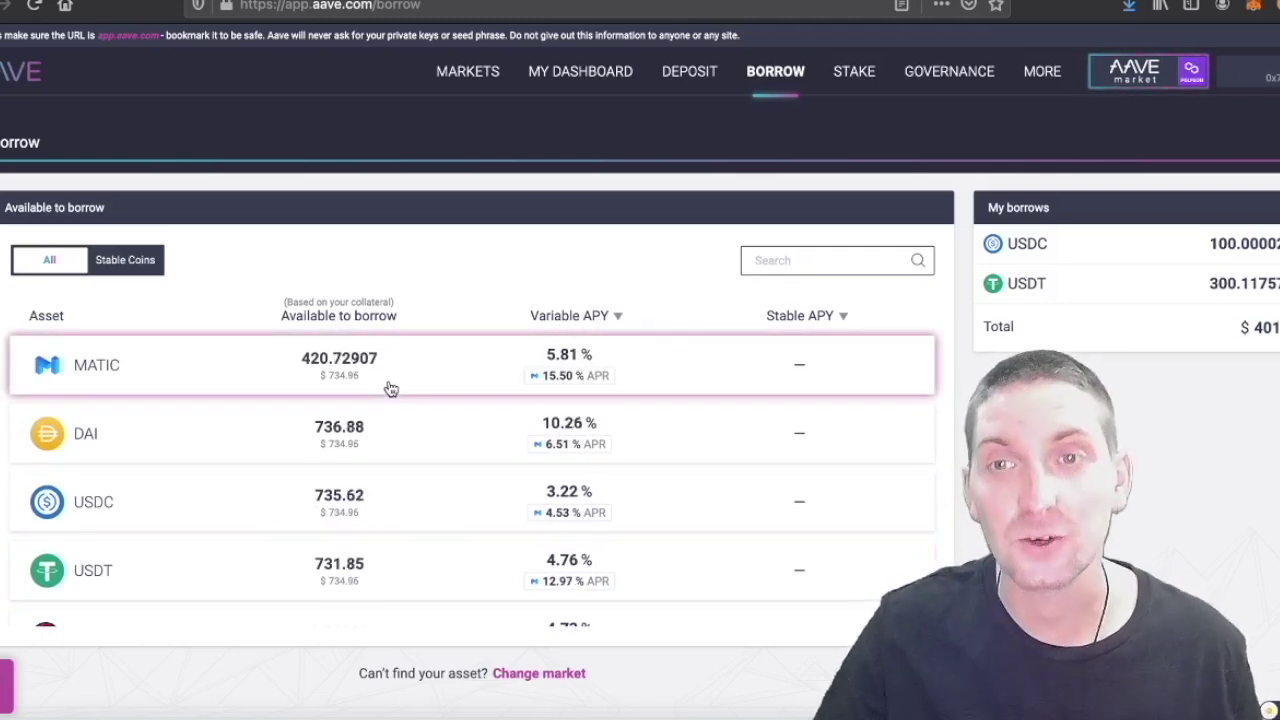
- Open the USDC borrow form and set the amount to 478.152815 USDC to preview the new health factor
{"action": "left_click", "coordinate": [343, 515]}
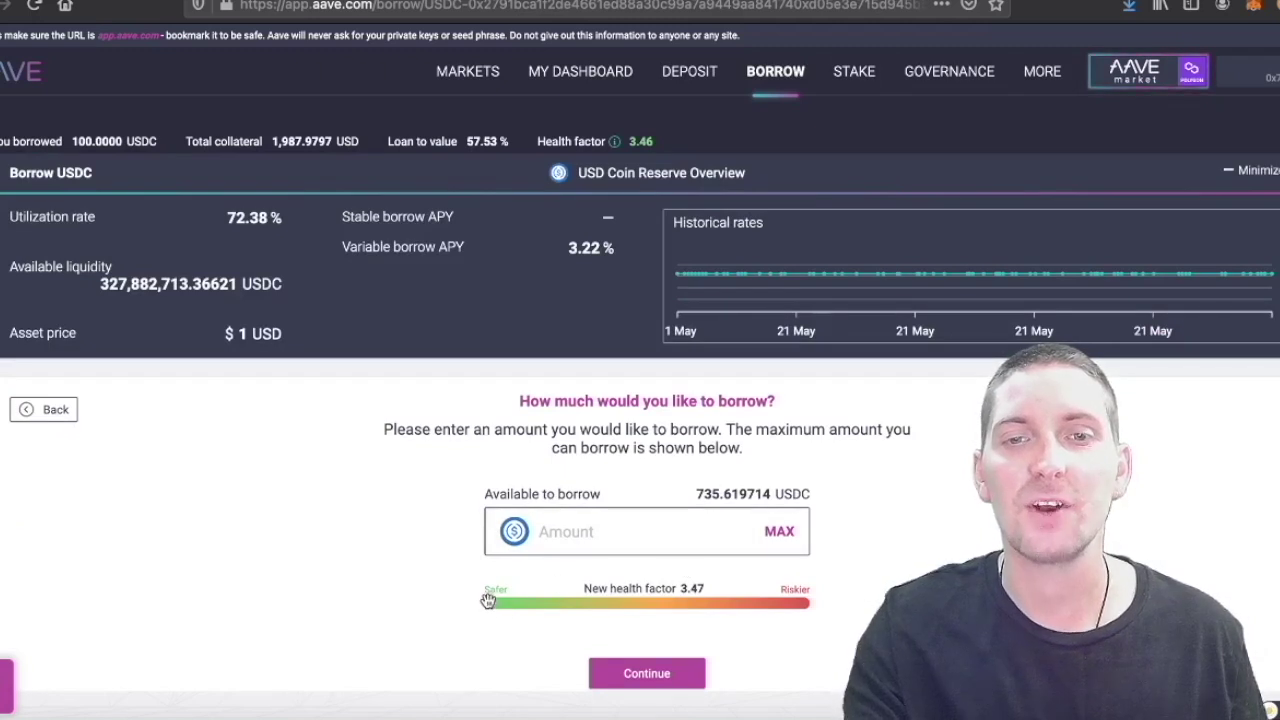
{"action": "mouse_move", "coordinate": [488, 600]}
{"action": "left_mouse_down"}
{"action": "mouse_move", "coordinate": [720, 639]}
{"action": "mouse_move", "coordinate": [754, 626]}
{"action": "mouse_move", "coordinate": [680, 620]}
{"action": "mouse_move", "coordinate": [694, 618]}
{"action": "left_mouse_up"}
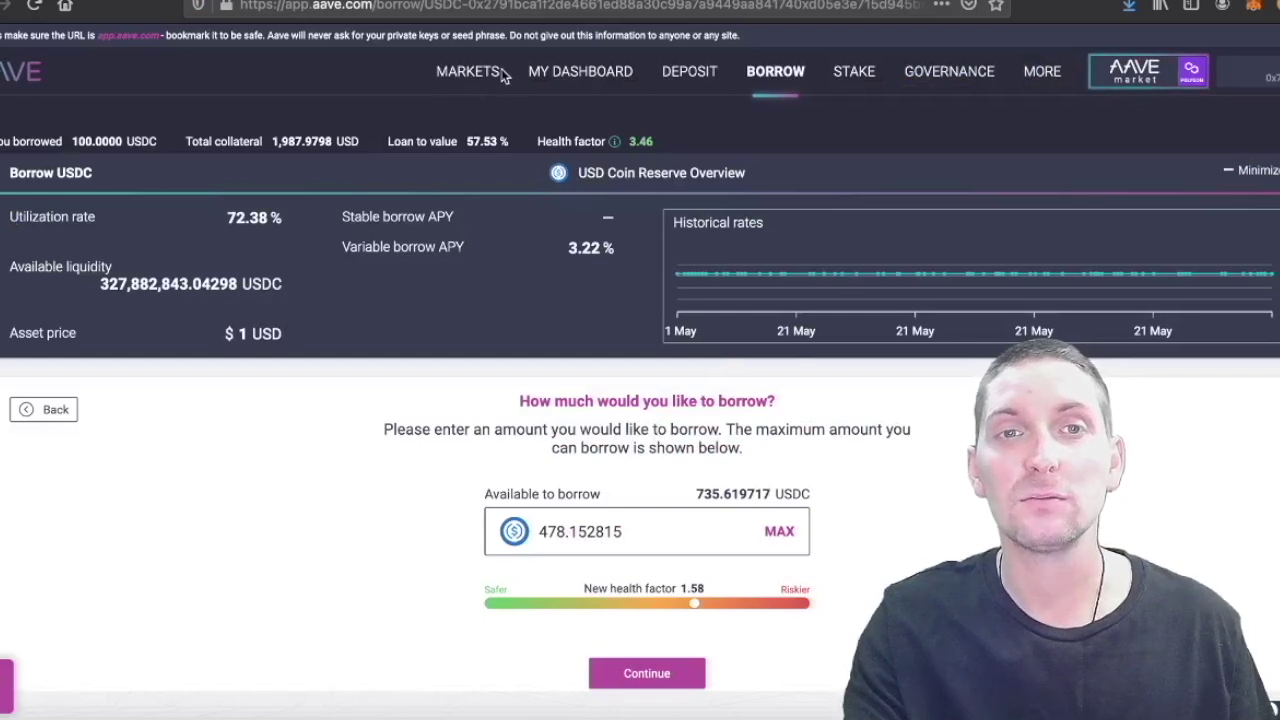
- Go to the Aave dashboard and examine the USDC and USDT loans' borrowed amounts, APYs and reward APRs
{"action": "left_click", "coordinate": [545, 72]}
{"action": "scroll", "coordinate": [850, 460], "scroll_direction": "up", "scroll_amount": 5}
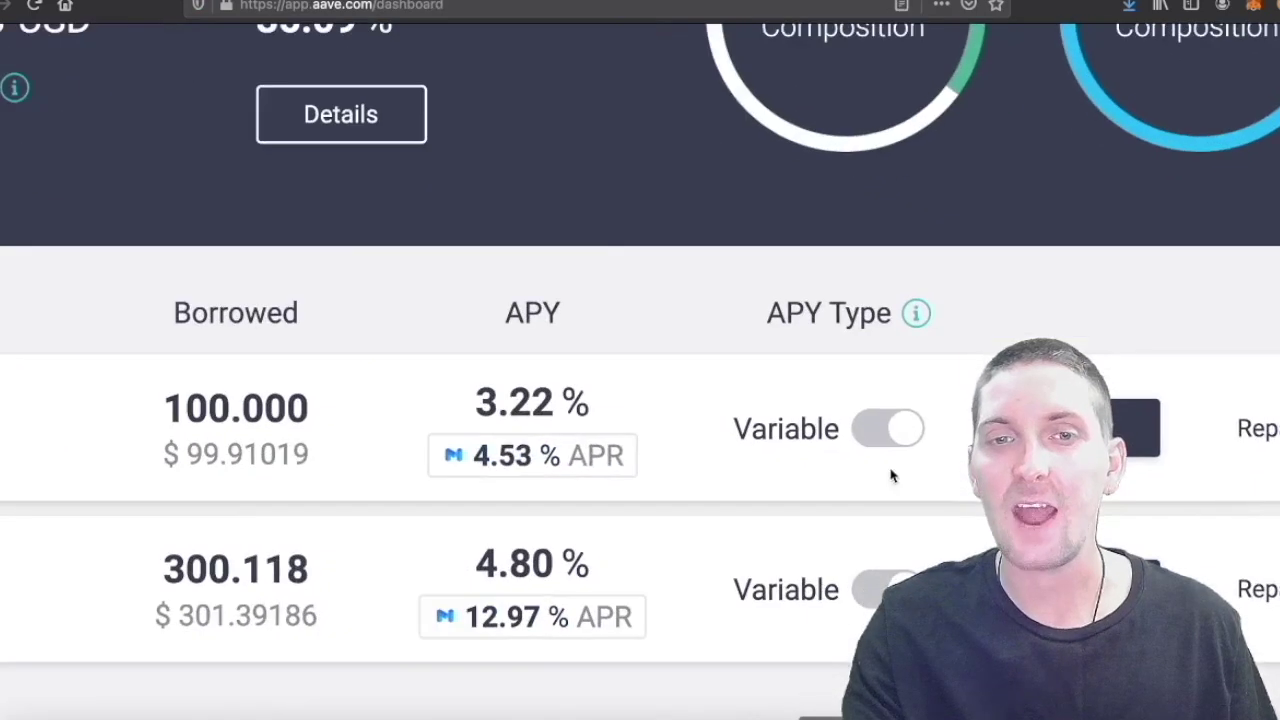
{"action": "scroll", "coordinate": [893, 476], "scroll_direction": "left", "scroll_amount": 3}
{"action": "mouse_move", "coordinate": [740, 468]}
{"action": "scroll", "coordinate": [808, 486], "scroll_direction": "down", "scroll_amount": 5}
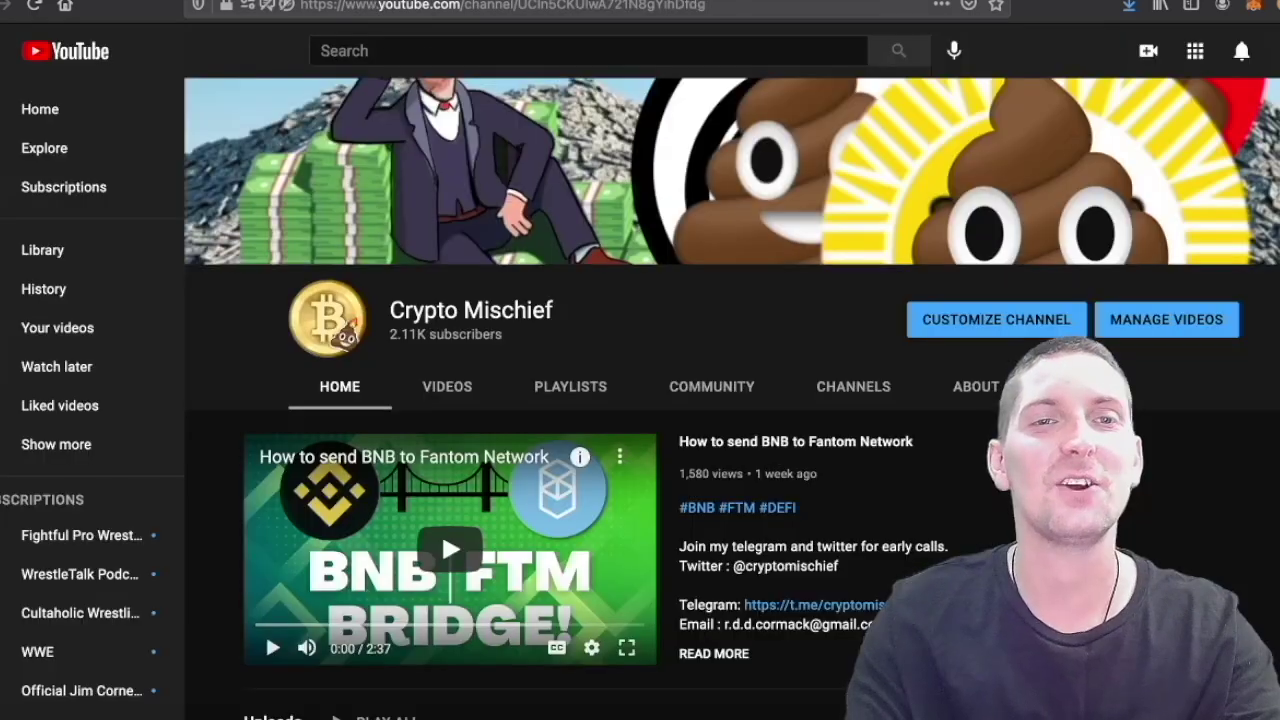
- On the Crypto Mischief YouTube channel, open the "Yield Farming Update + ¥25 Giveaway!" video from the uploads
{"action": "scroll", "coordinate": [668, 258], "scroll_direction": "down", "scroll_amount": 1}
{"action": "scroll", "coordinate": [668, 258], "scroll_direction": "down", "scroll_amount": 3}
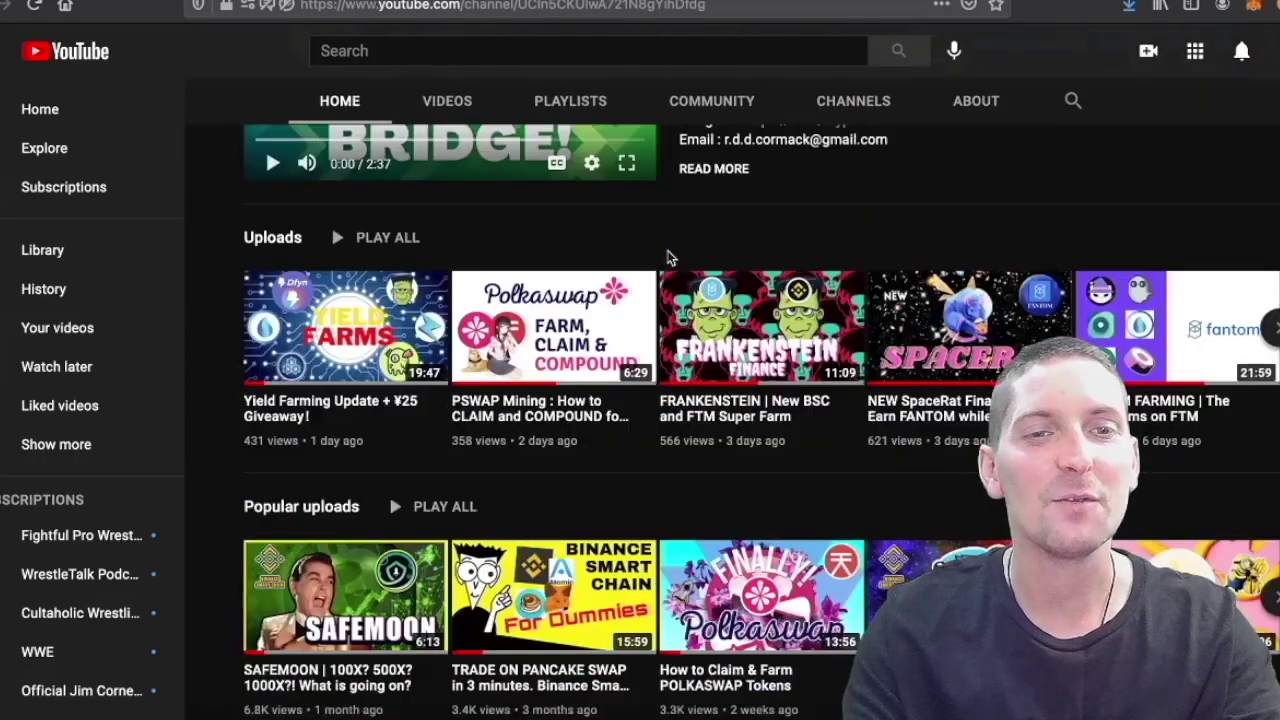
{"action": "left_click", "coordinate": [340, 325]}
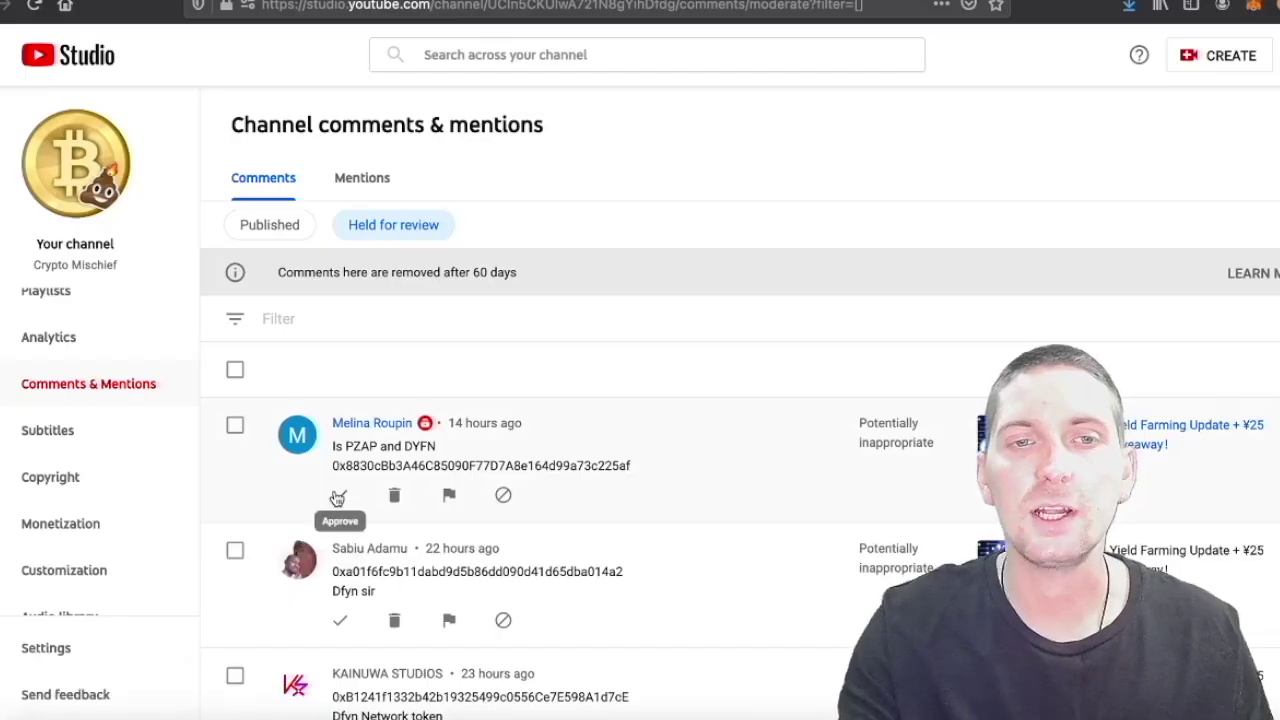
- Approve the giveaway video's comments that are held for review in YouTube Studio
{"action": "left_click", "coordinate": [338, 496]}
{"action": "left_click", "coordinate": [342, 494]}
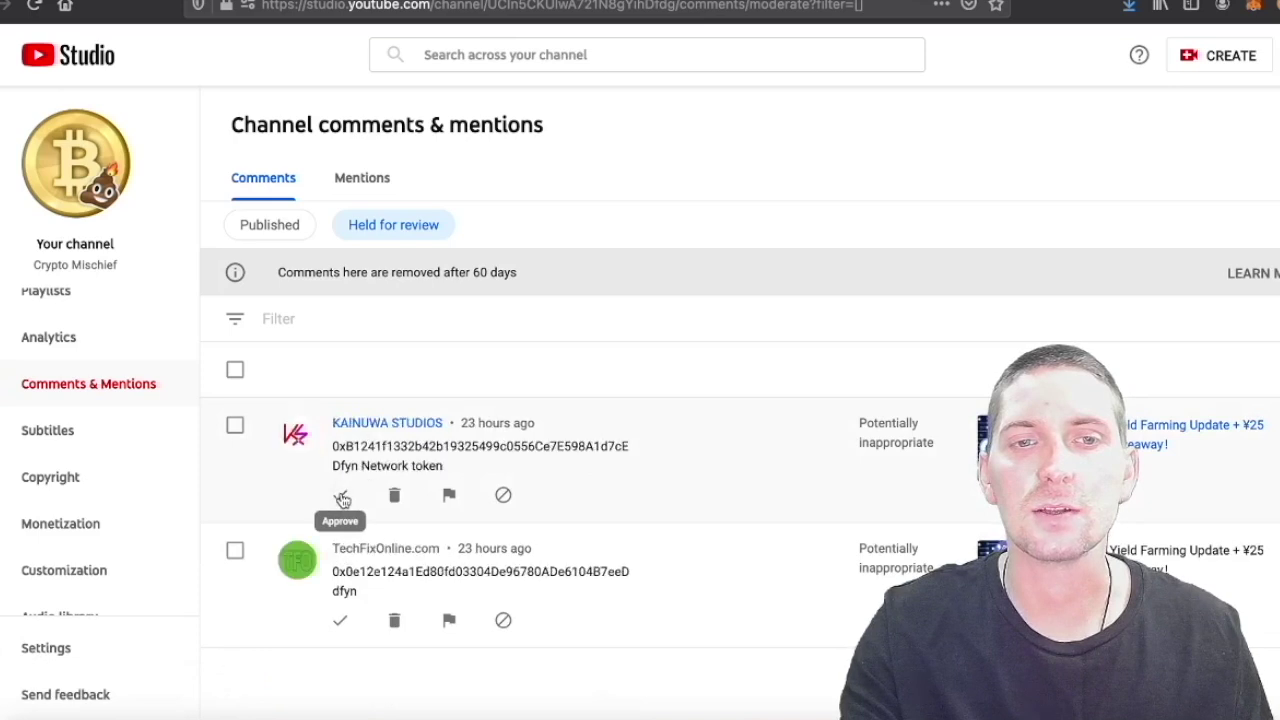
{"action": "left_click", "coordinate": [340, 495]}
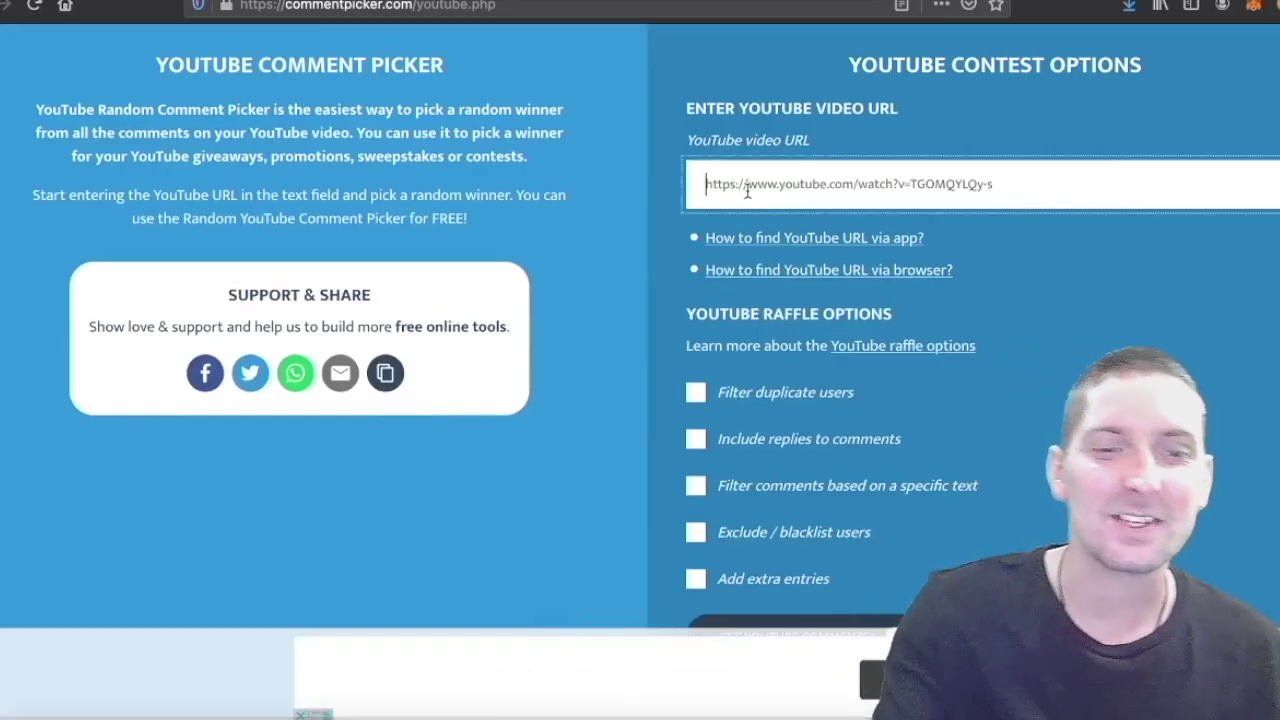
{"action": "type", "text": "https://www.youtube.com/watch?v=E8S41fED1vg&t=45s"}
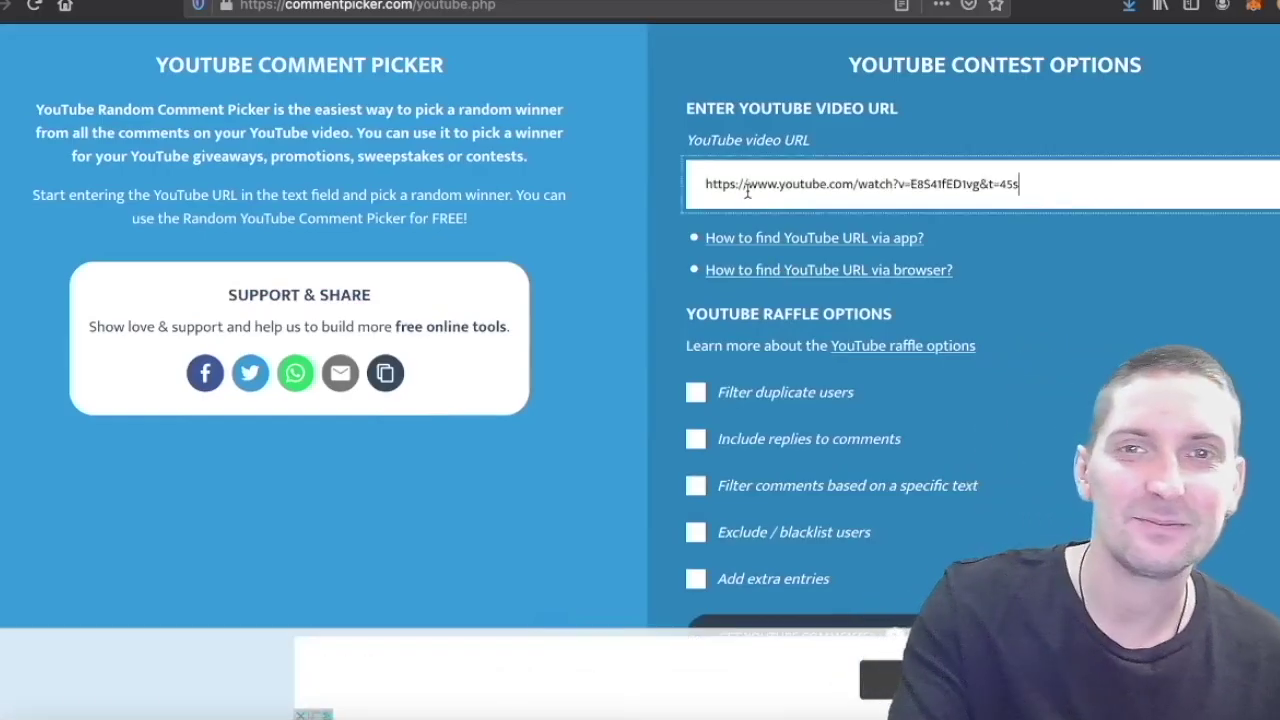
{"action": "scroll", "coordinate": [925, 308], "scroll_direction": "down", "scroll_amount": 2}
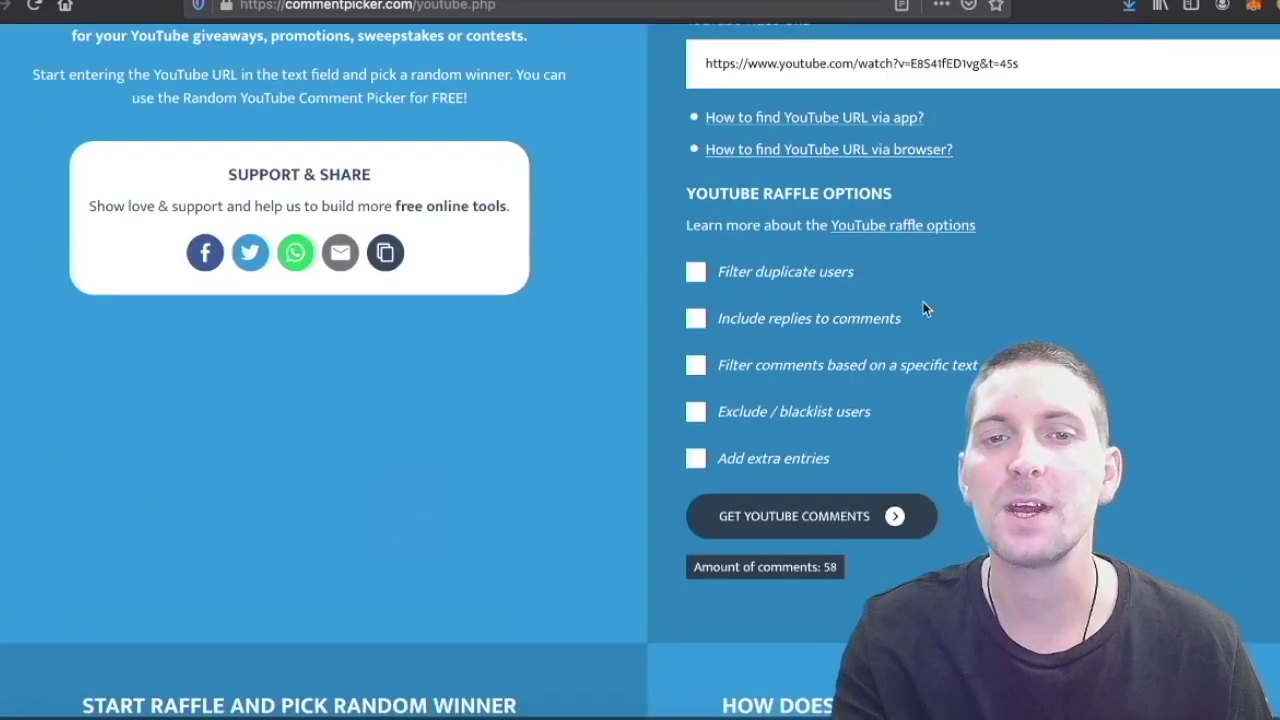
- Start the raffle to draw a random winner and highlight the text of the winning comment
{"action": "scroll", "coordinate": [611, 498], "scroll_direction": "down", "scroll_amount": 5}
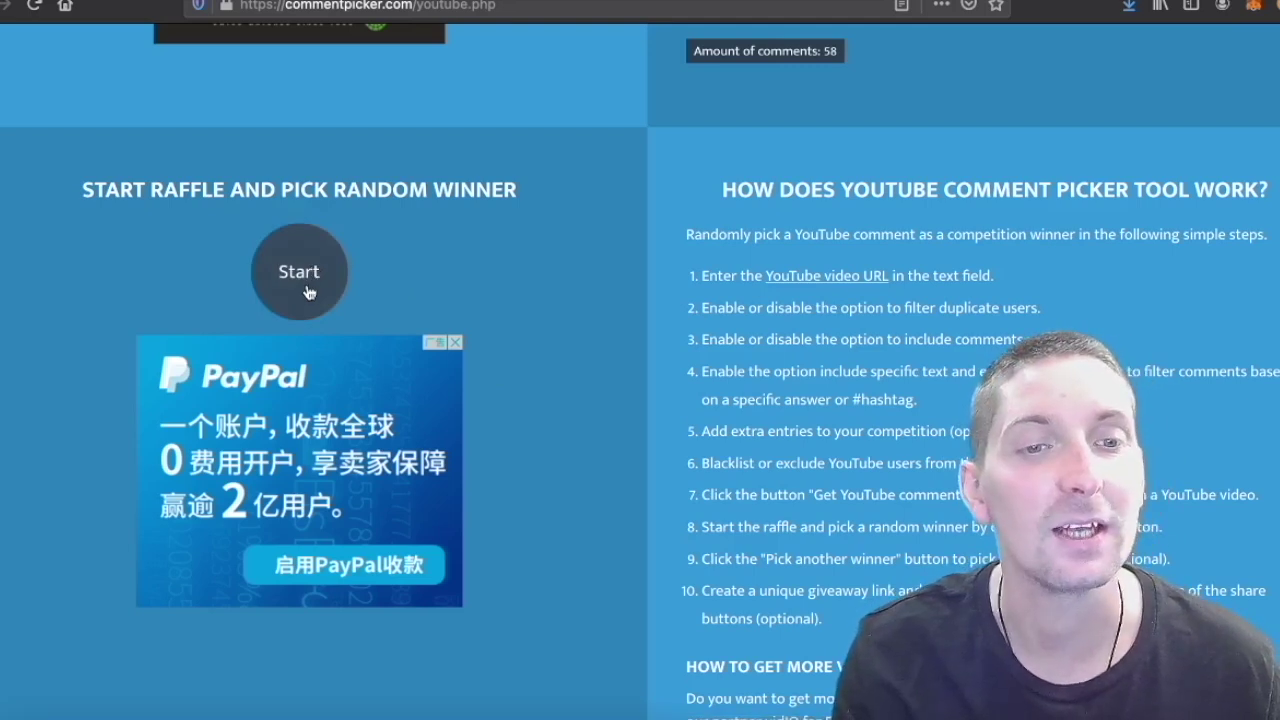
{"action": "left_click", "coordinate": [308, 292]}
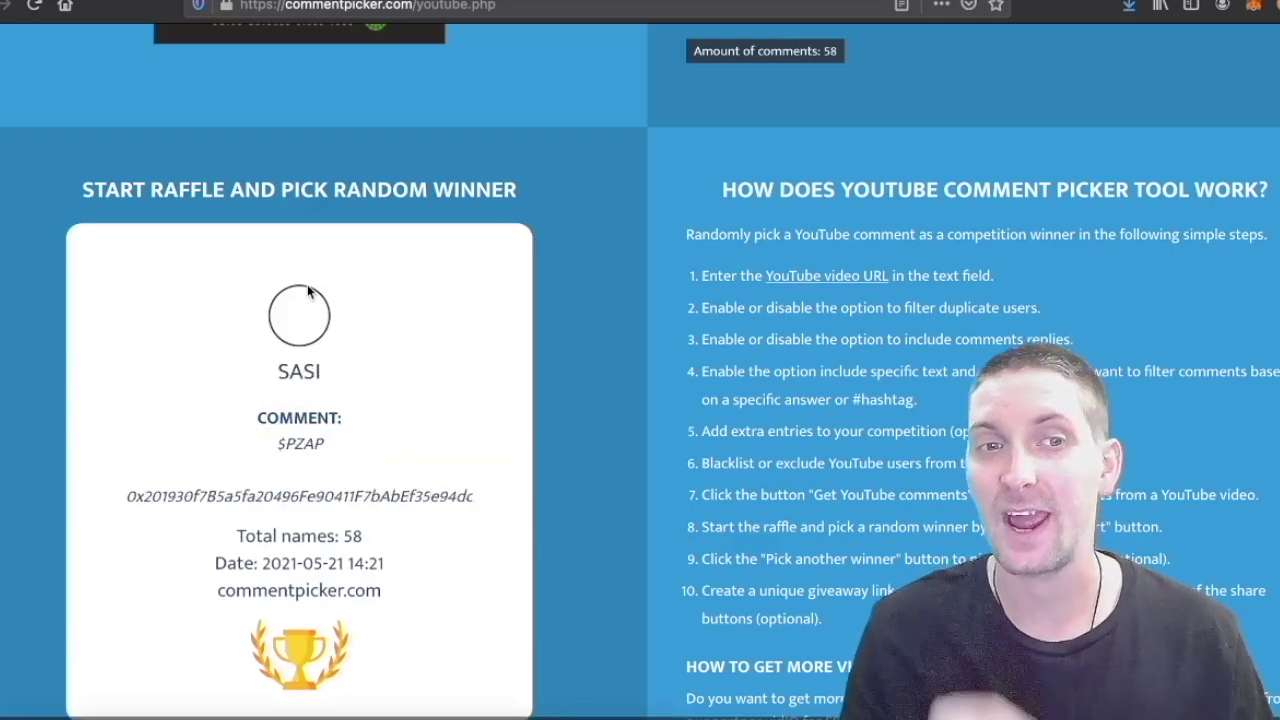
{"action": "scroll", "coordinate": [308, 292], "scroll_direction": "down", "scroll_amount": 3}
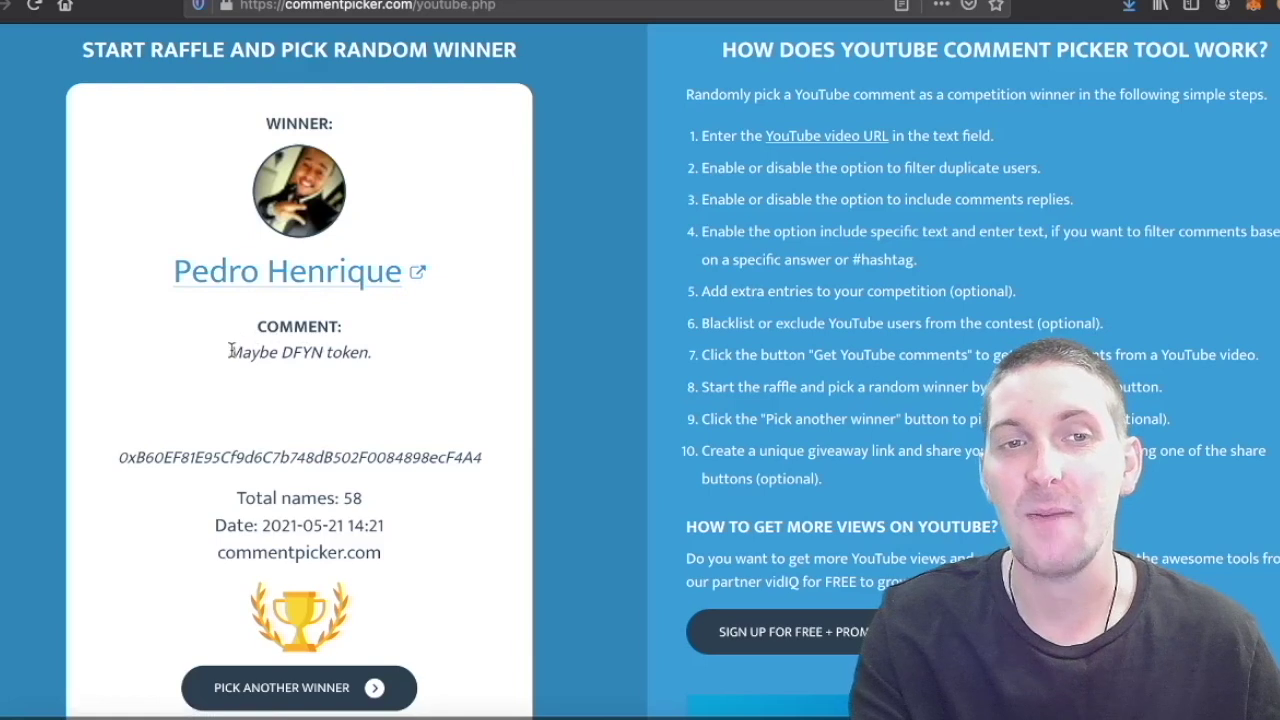
{"action": "left_click_drag", "start_coordinate": [230, 352], "coordinate": [369, 356]}
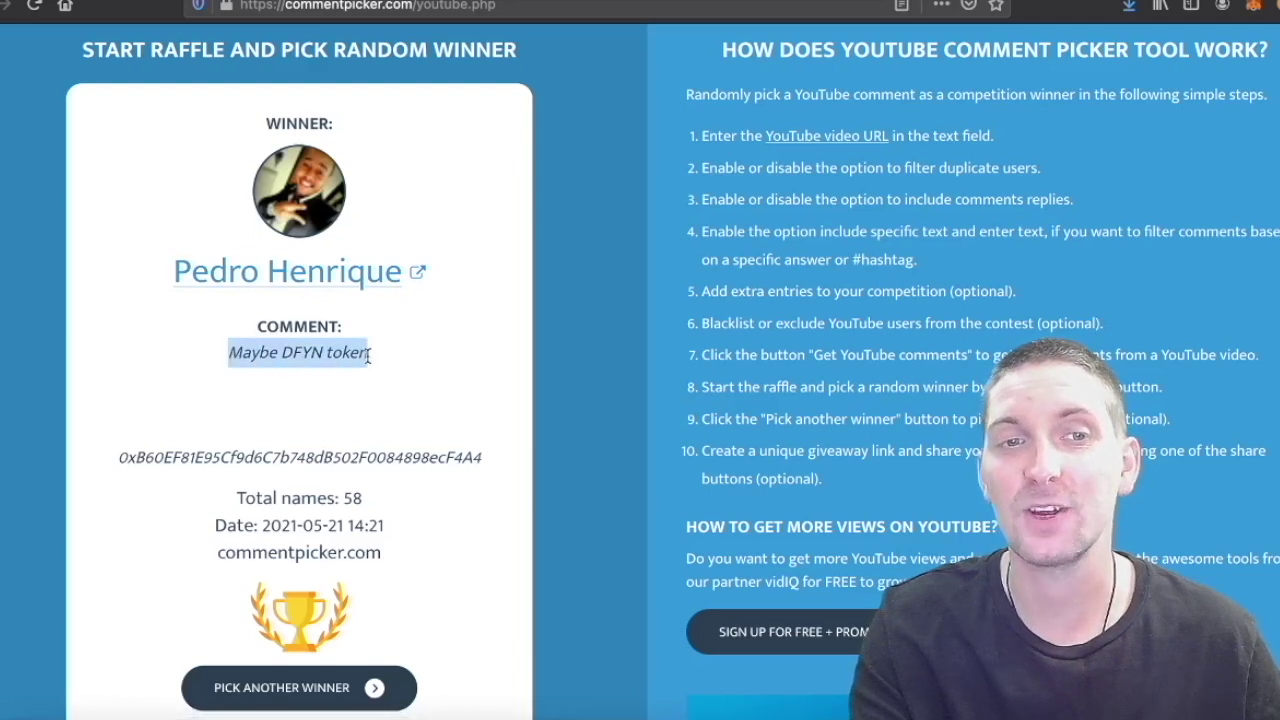